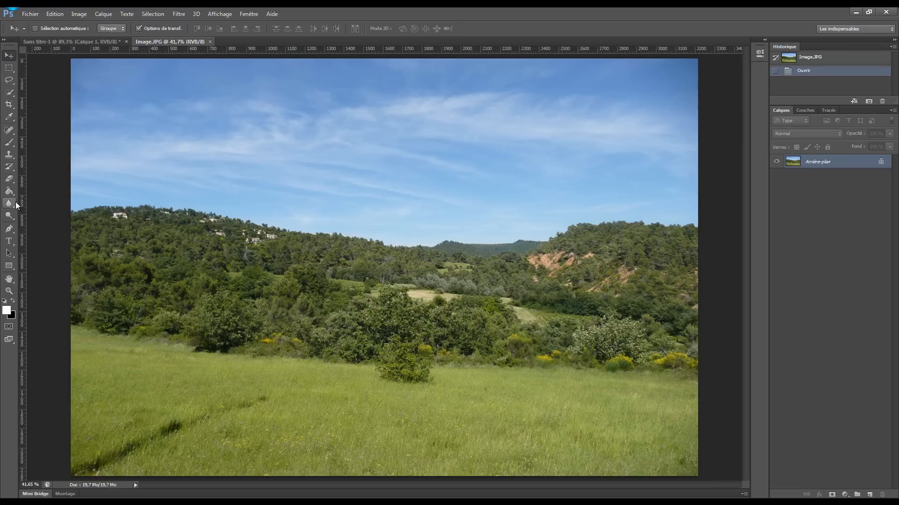
# Step: Activate the Clone Stamp tool and set its brush to a soft round tip of 36 px
pyautogui.click(9, 155)
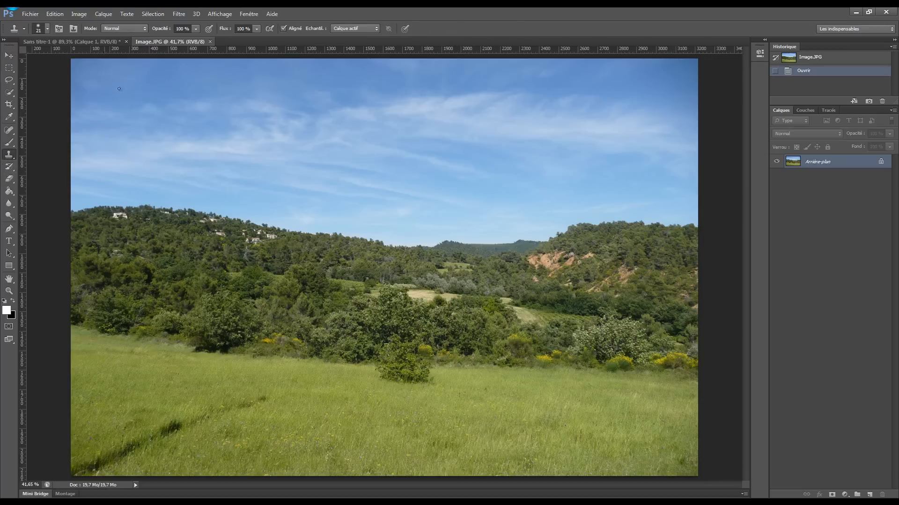
pyautogui.rightClick(141, 101)
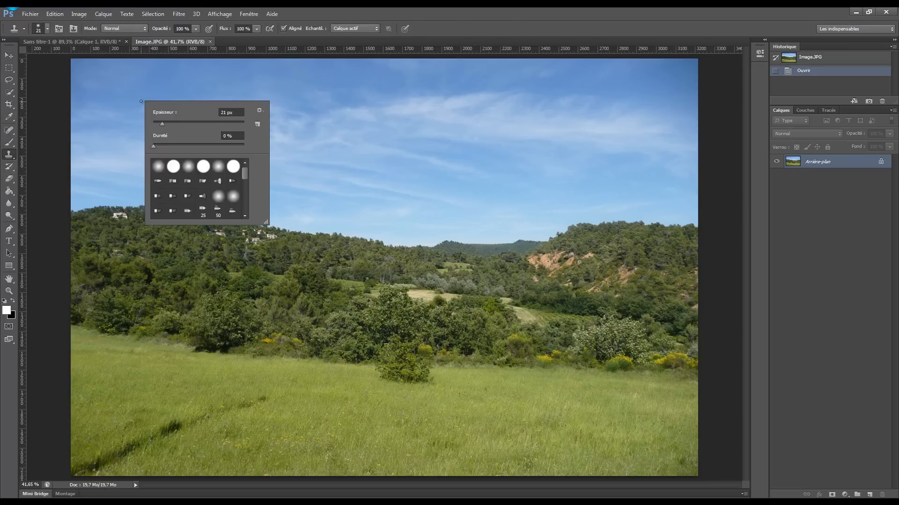
pyautogui.click(189, 167)
pyautogui.moveTo(243, 171)
pyautogui.mouseDown()
pyautogui.moveTo(251, 215)
pyautogui.moveTo(255, 166)
pyautogui.mouseUp()
pyautogui.click(169, 123)
pyautogui.click(49, 28)
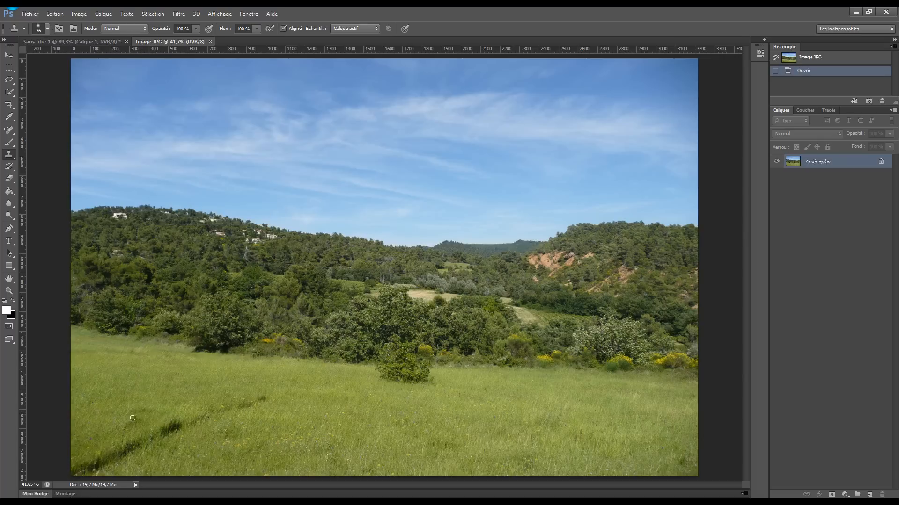
# Step: Examine the dark track across the lower-left part of the meadow at 100% zoom
pyautogui.press('z')
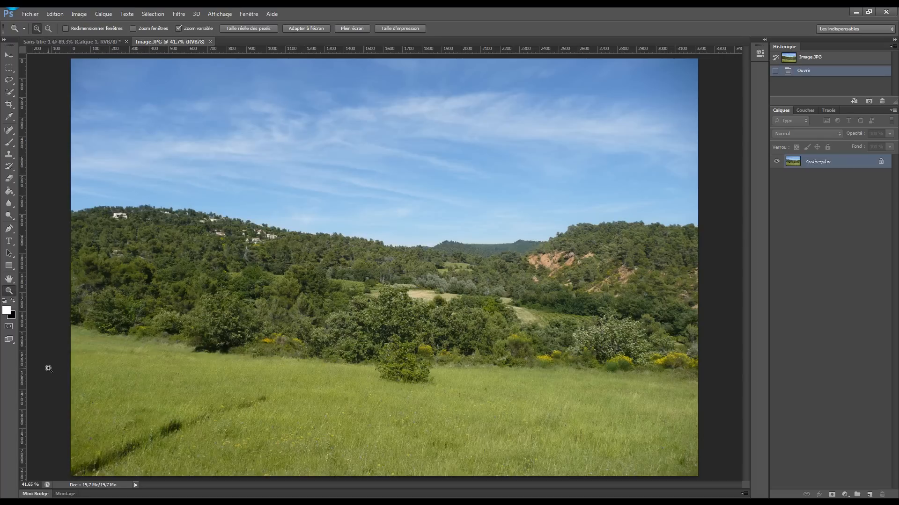
pyautogui.moveTo(48, 369); pyautogui.dragTo(244, 54)
pyautogui.click(269, 29)
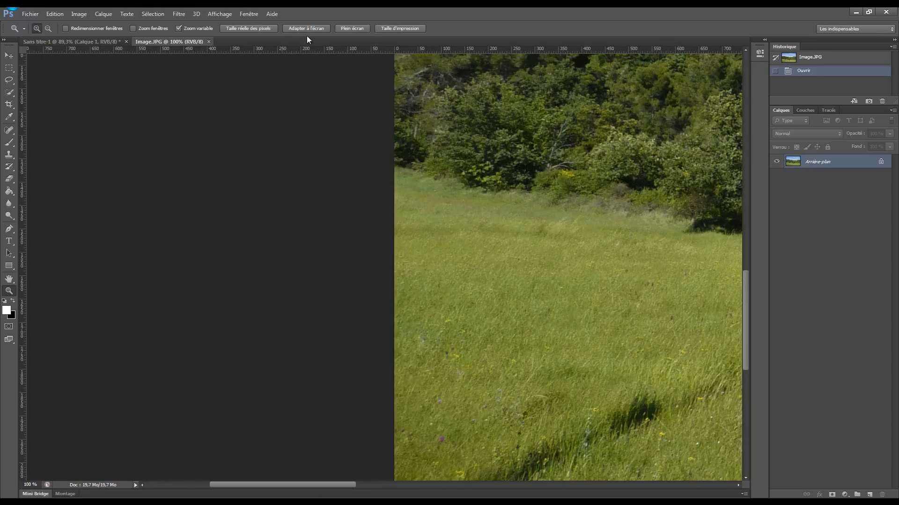
pyautogui.moveTo(431, 351); pyautogui.dragTo(408, 340)
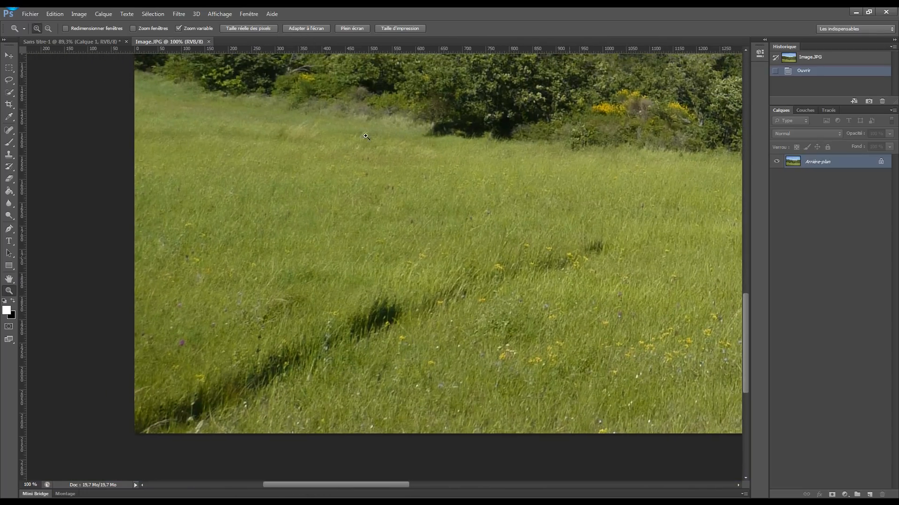
pyautogui.click(314, 29)
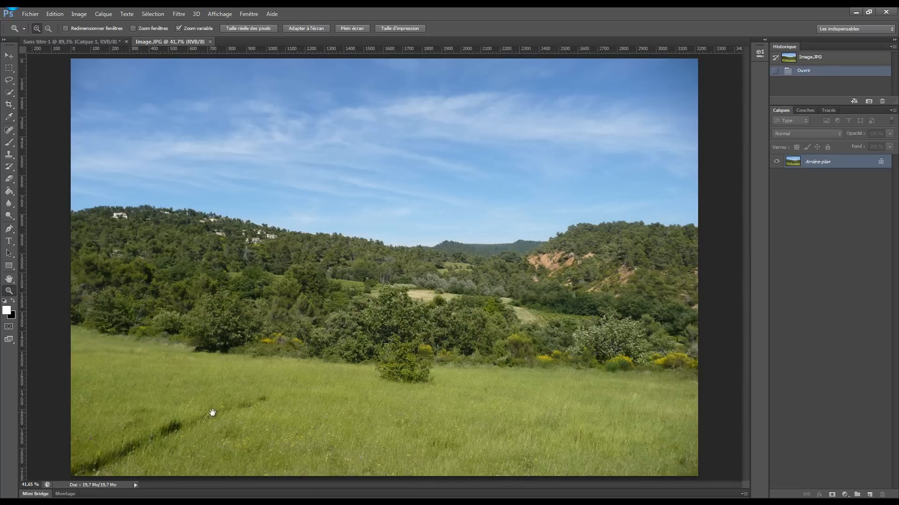
pyautogui.click(113, 402)
pyautogui.click(201, 433)
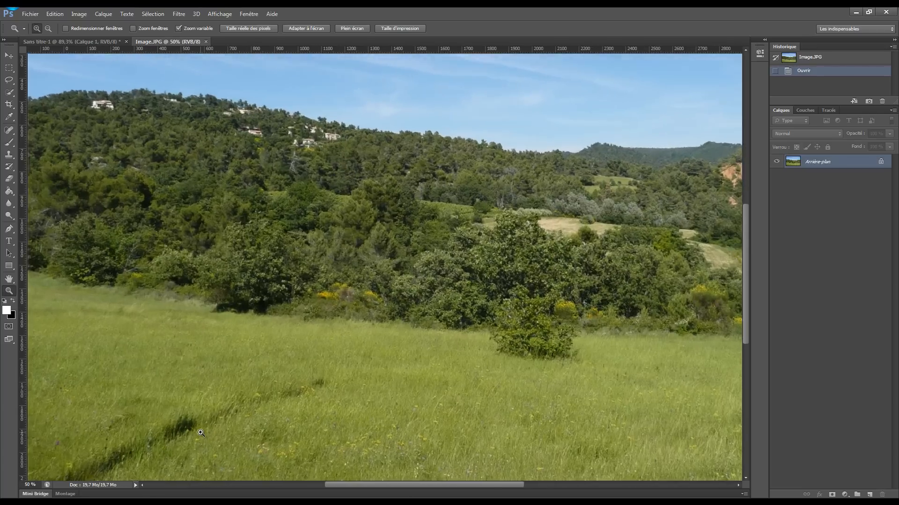
pyautogui.moveTo(264, 413); pyautogui.dragTo(419, 267)
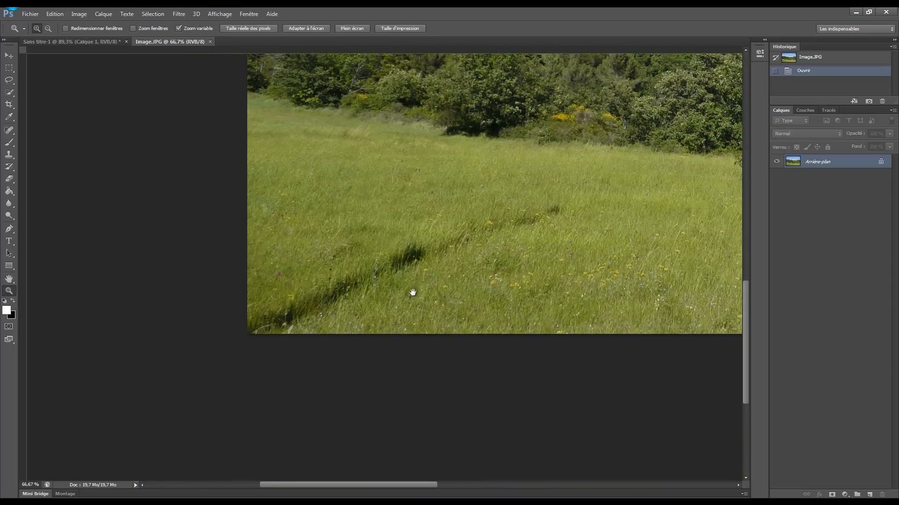
pyautogui.click(480, 238)
pyautogui.moveTo(517, 232); pyautogui.dragTo(477, 304)
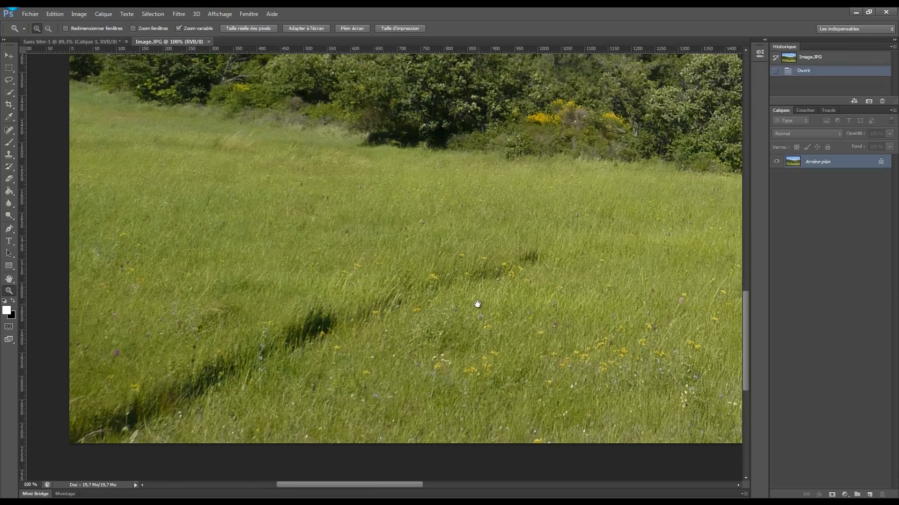
# Step: Set up the Clone Stamp tool with a hard round brush of 50 px at 100% hardness
pyautogui.click(9, 154)
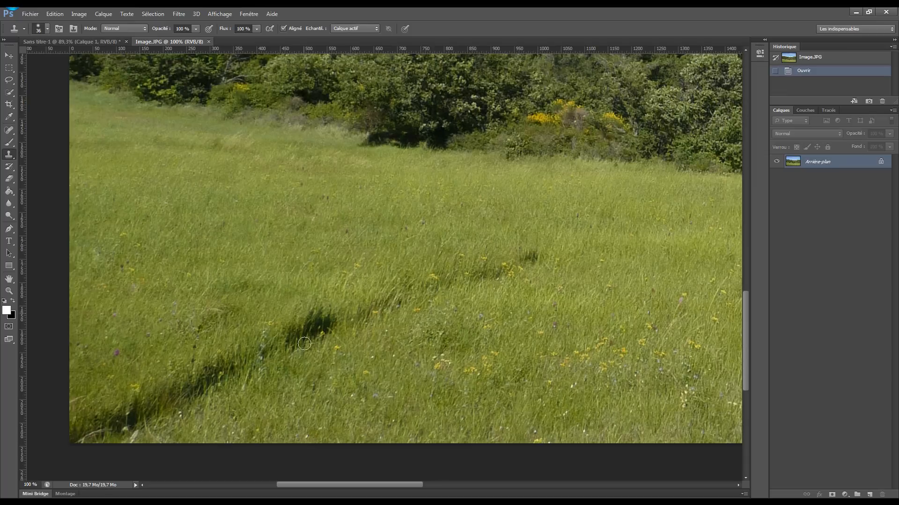
pyautogui.rightClick(165, 133)
pyautogui.click(48, 29)
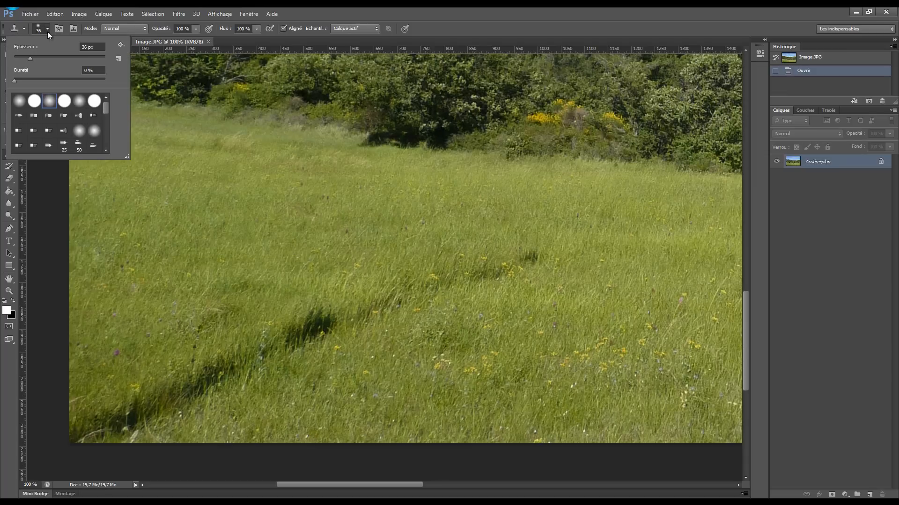
pyautogui.click(47, 29)
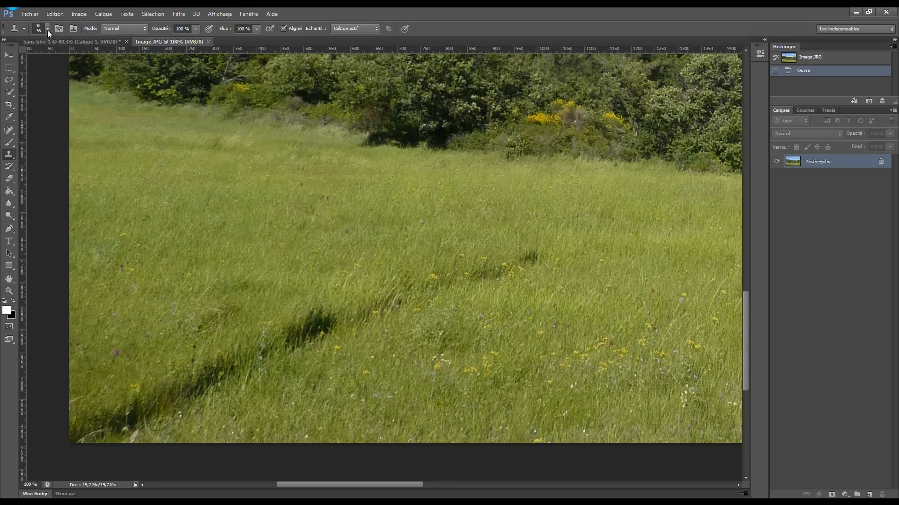
pyautogui.rightClick(165, 125)
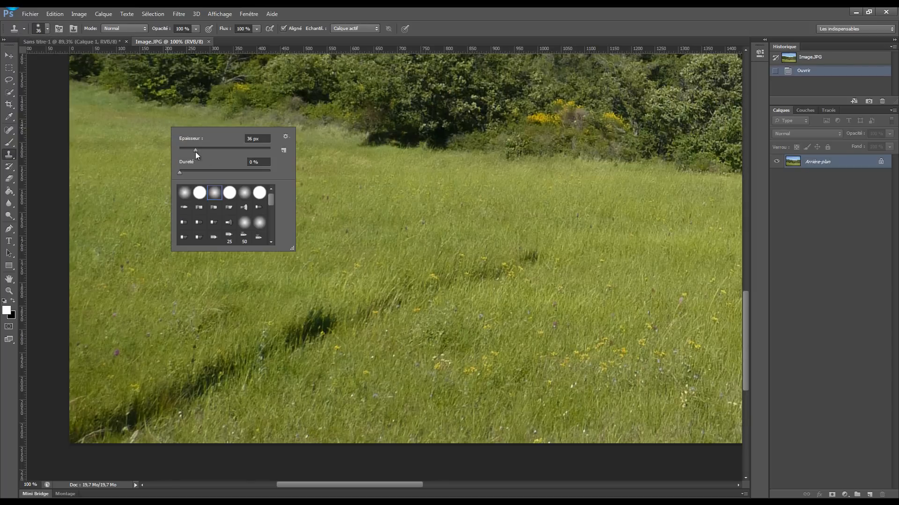
pyautogui.moveTo(273, 195)
pyautogui.mouseDown()
pyautogui.moveTo(273, 232)
pyautogui.moveTo(274, 193)
pyautogui.mouseUp()
pyautogui.click(230, 193)
pyautogui.moveTo(210, 150)
pyautogui.mouseDown()
pyautogui.moveTo(224, 148)
pyautogui.moveTo(215, 149)
pyautogui.mouseUp()
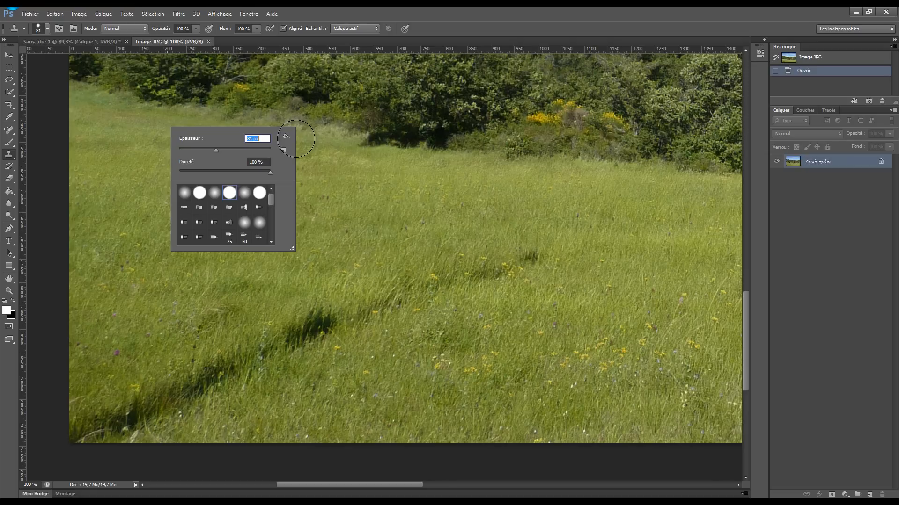
pyautogui.write('50')
pyautogui.click(475, 239)
pyautogui.click(443, 195)
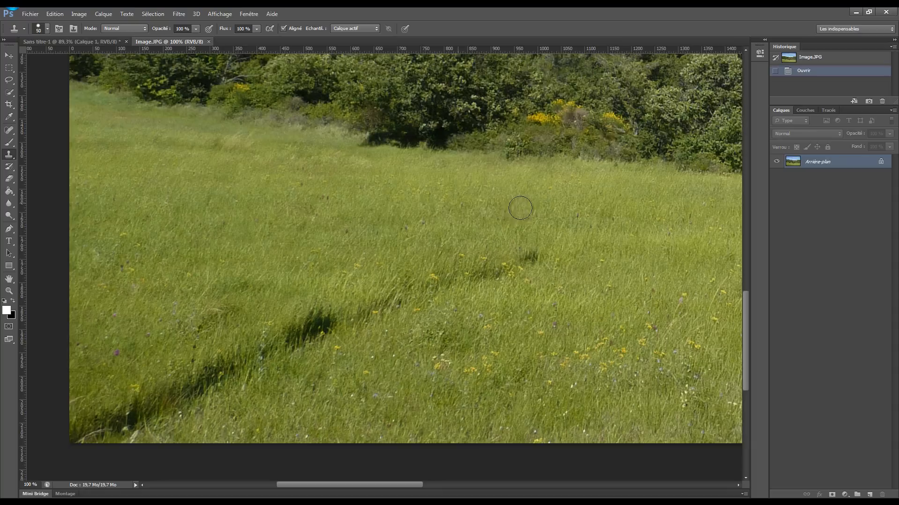
# Step: Convert the locked background into an ordinary layer named Calque 0
pyautogui.doubleClick(861, 166)
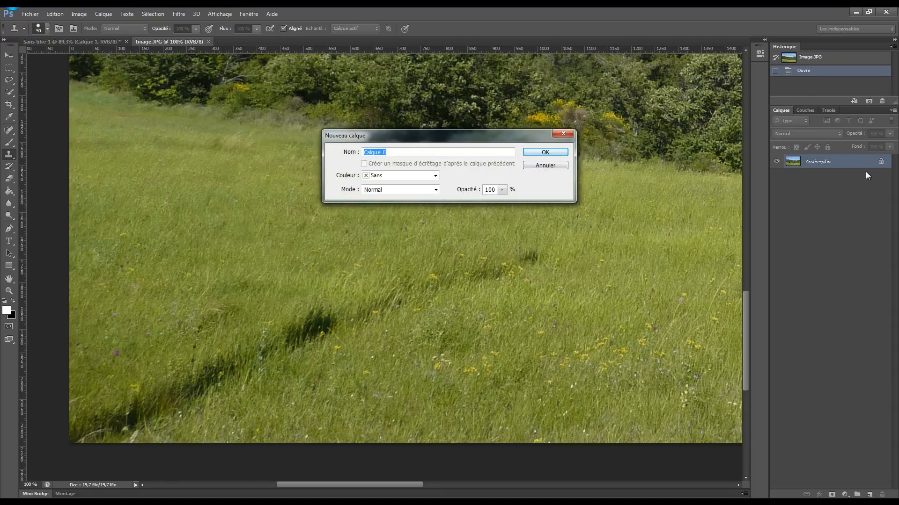
pyautogui.click(546, 166)
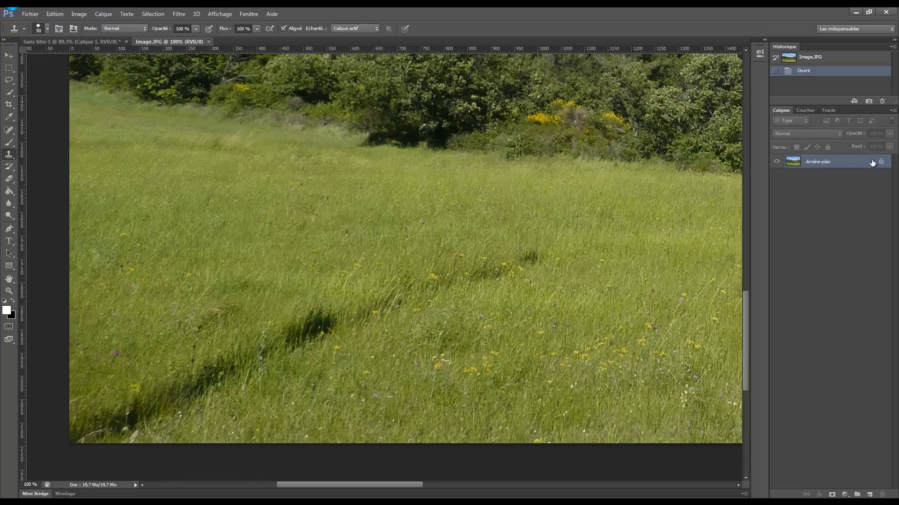
pyautogui.doubleClick(819, 162)
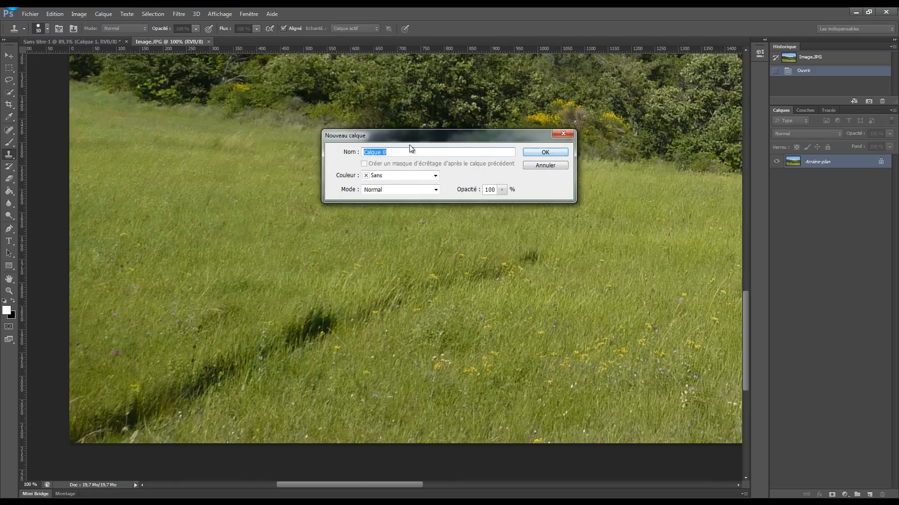
pyautogui.click(546, 152)
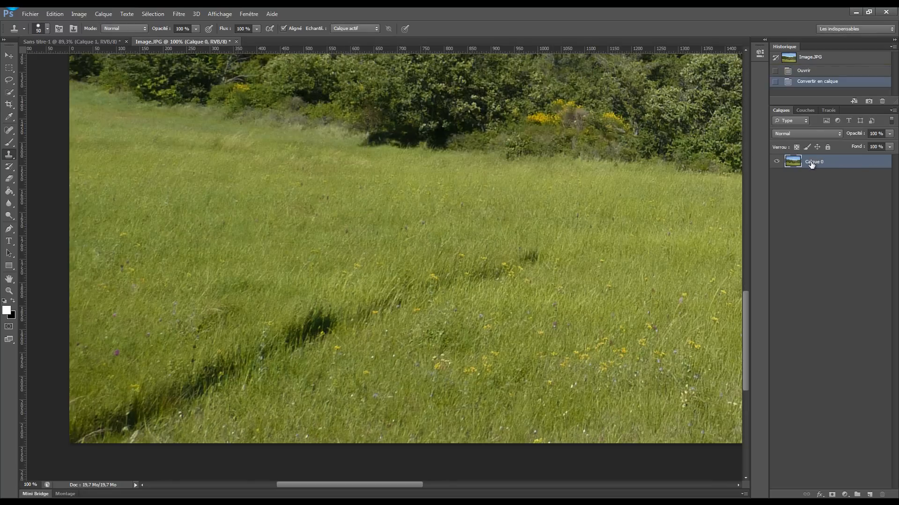
pyautogui.doubleClick(824, 162)
pyautogui.press('Return')
pyautogui.rightClick(462, 206)
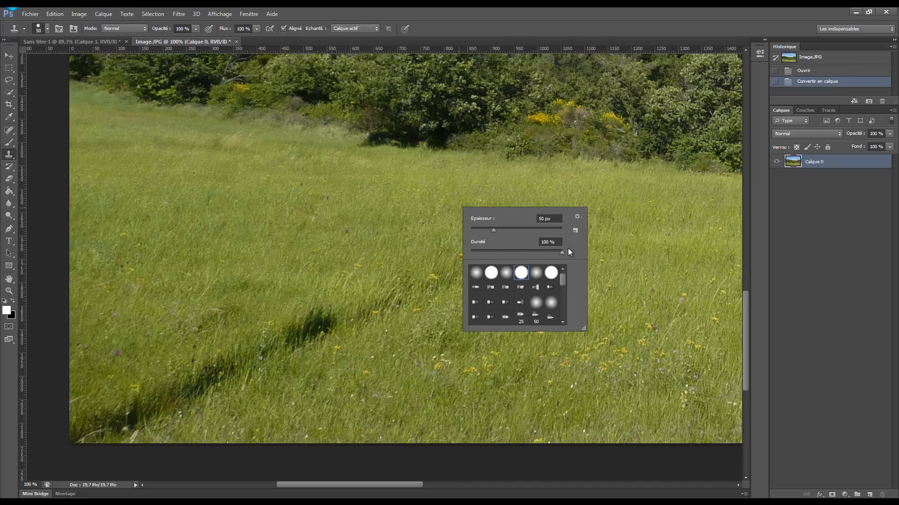
pyautogui.click(393, 232)
pyautogui.click(458, 195)
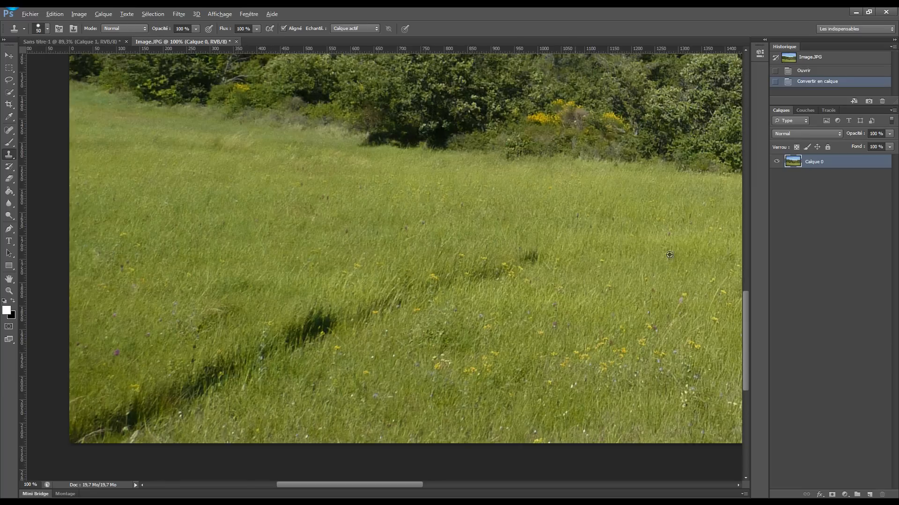
# Step: Sample clean grass to the right of the track's upper end as the clone source
pyautogui.press('alt')
pyautogui.press('alt')
pyautogui.keyDown('alt'); pyautogui.click(653, 257); pyautogui.keyUp('alt')
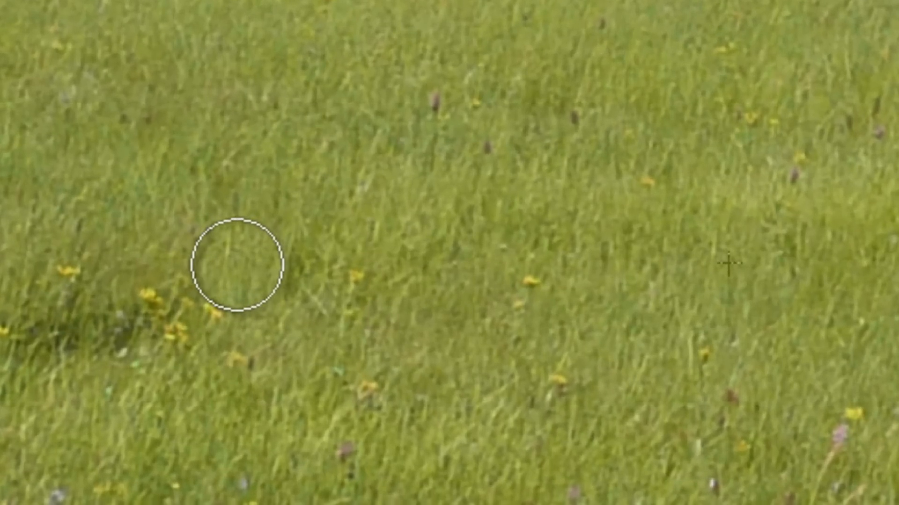
# Step: Try to clone grass along the dark track in one long stroke, and undo that stroke
pyautogui.moveTo(236, 265); pyautogui.dragTo(193, 283)
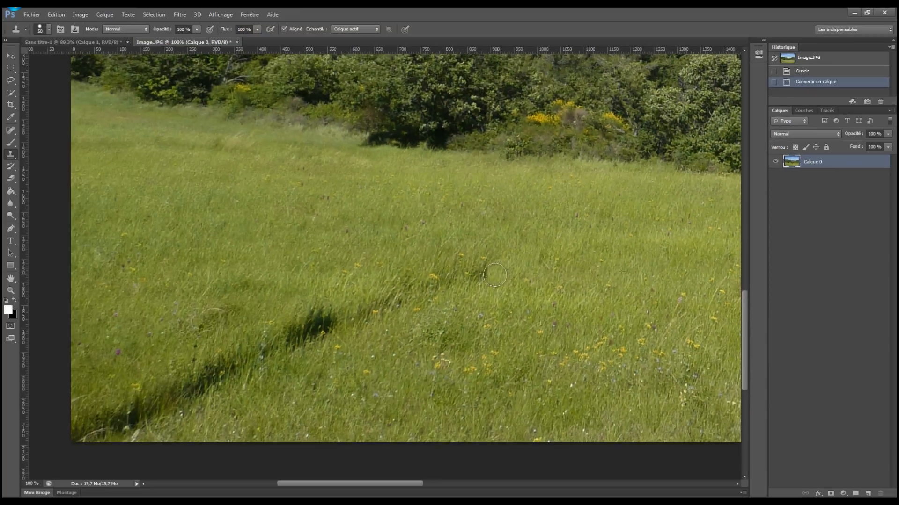
pyautogui.moveTo(463, 279)
pyautogui.mouseDown()
pyautogui.moveTo(426, 283)
pyautogui.moveTo(307, 340)
pyautogui.moveTo(173, 386)
pyautogui.mouseUp()
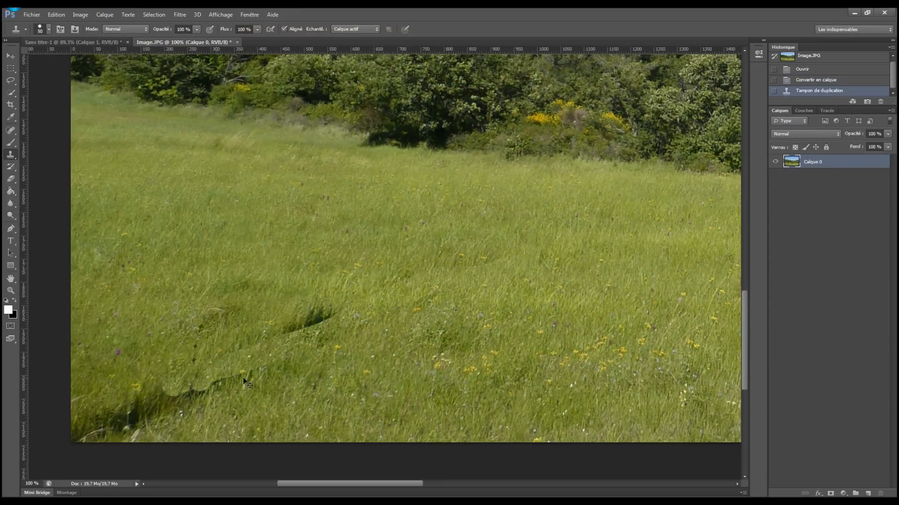
pyautogui.hotkey('ctrl', 'z')
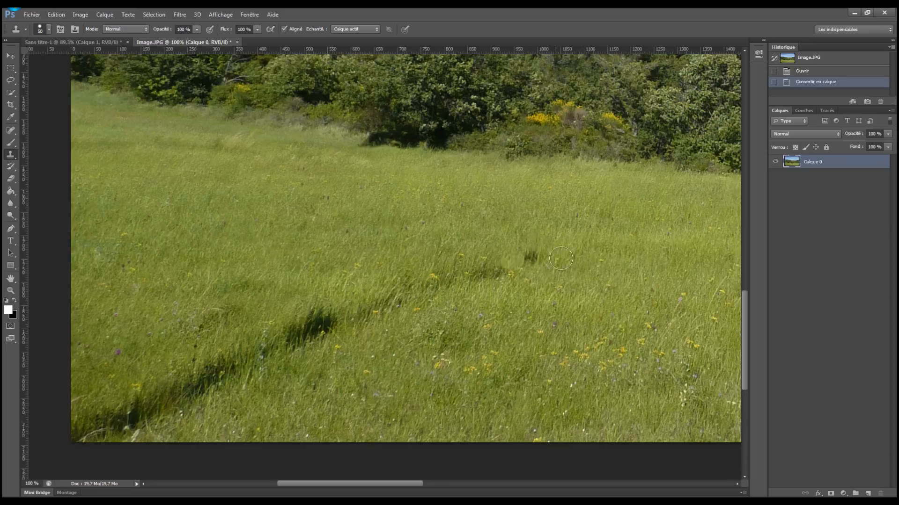
# Step: Clone clean grass in short strokes over the upper-right part of the track, as far as the dense dark tuft
pyautogui.moveTo(557, 274)
pyautogui.mouseDown()
pyautogui.moveTo(531, 258)
pyautogui.moveTo(501, 274)
pyautogui.mouseUp()
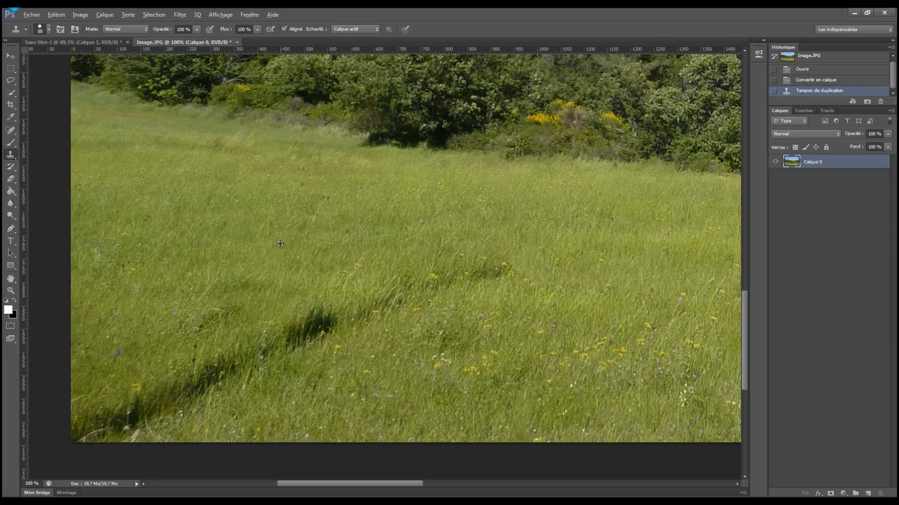
pyautogui.moveTo(332, 289)
pyautogui.mouseDown()
pyautogui.moveTo(389, 303)
pyautogui.moveTo(325, 310)
pyautogui.moveTo(374, 313)
pyautogui.mouseUp()
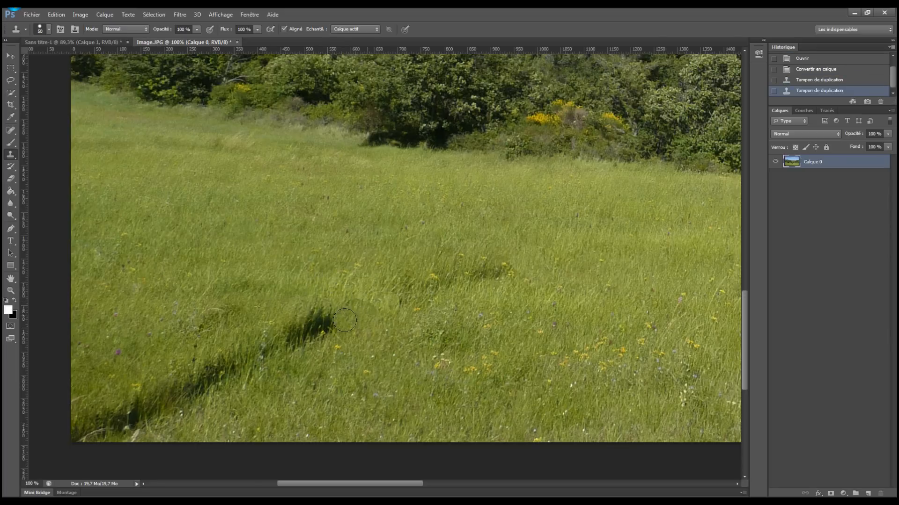
pyautogui.moveTo(520, 307)
pyautogui.mouseDown()
pyautogui.moveTo(499, 285)
pyautogui.moveTo(509, 270)
pyautogui.moveTo(477, 277)
pyautogui.moveTo(479, 301)
pyautogui.moveTo(505, 311)
pyautogui.moveTo(456, 278)
pyautogui.moveTo(414, 299)
pyautogui.moveTo(403, 332)
pyautogui.moveTo(430, 298)
pyautogui.moveTo(426, 289)
pyautogui.moveTo(378, 307)
pyautogui.mouseUp()
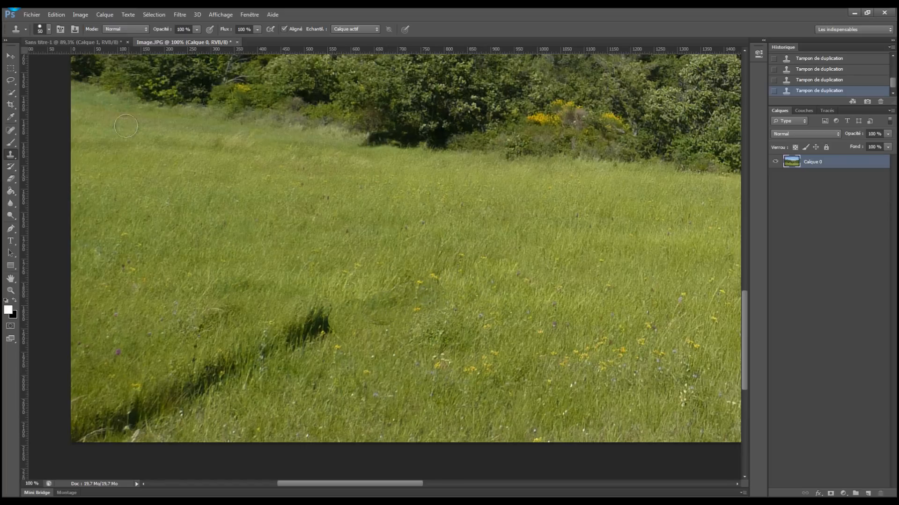
# Step: Set the 50 px brush's hardness to 100% and clone grass over the upper end of the dark tuft
pyautogui.rightClick(199, 127)
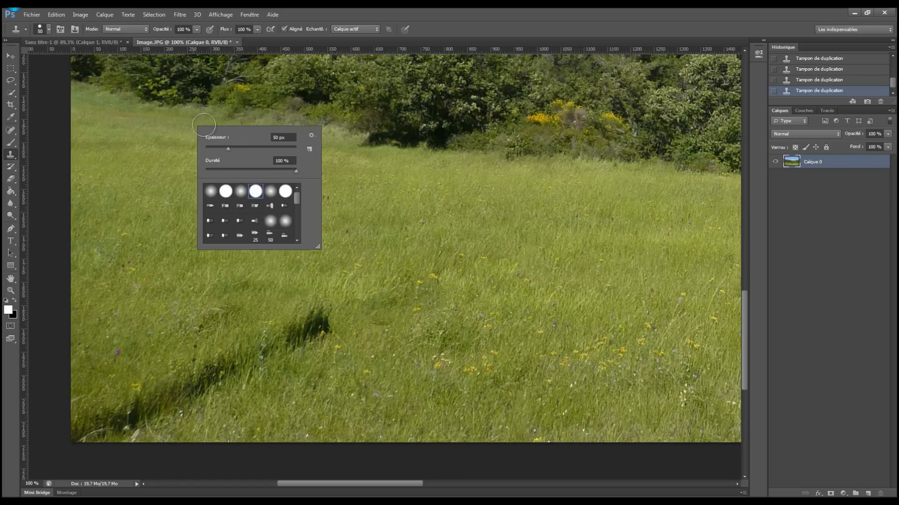
pyautogui.click(240, 188)
pyautogui.click(216, 195)
pyautogui.moveTo(204, 171); pyautogui.dragTo(340, 172)
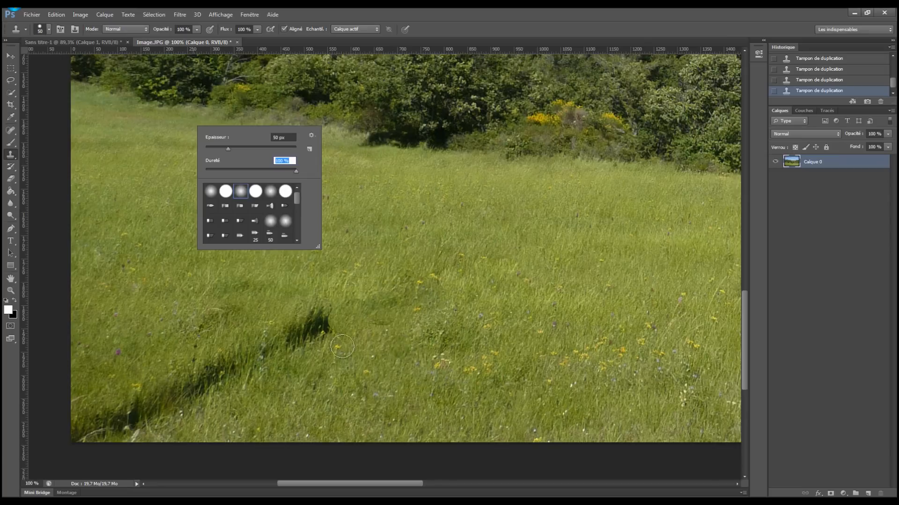
pyautogui.click(320, 329)
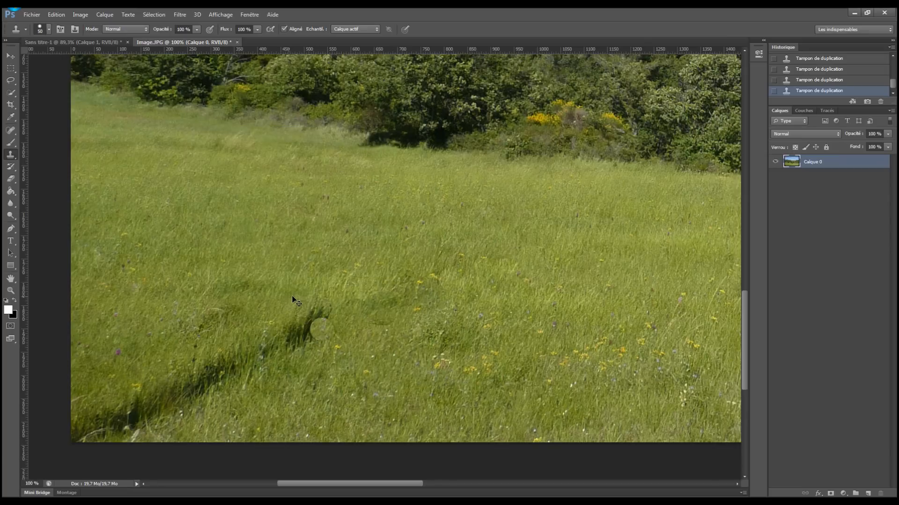
pyautogui.rightClick(291, 184)
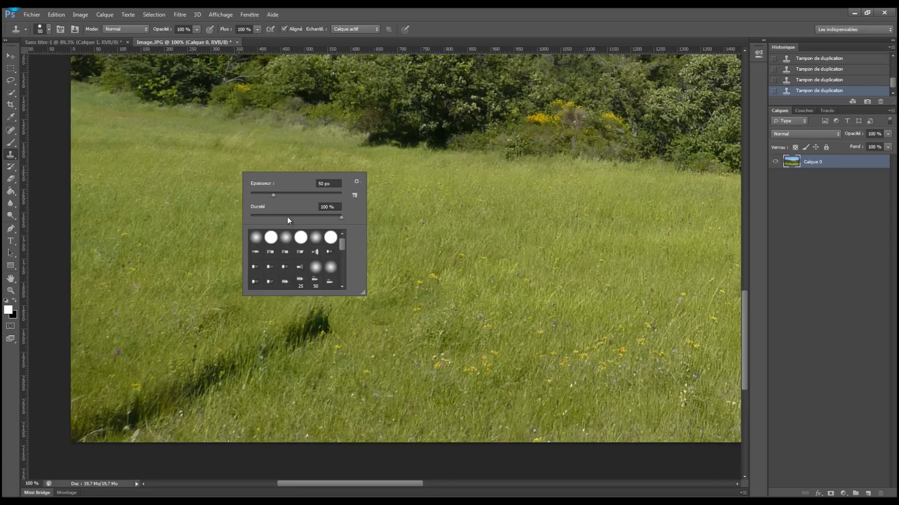
pyautogui.click(322, 326)
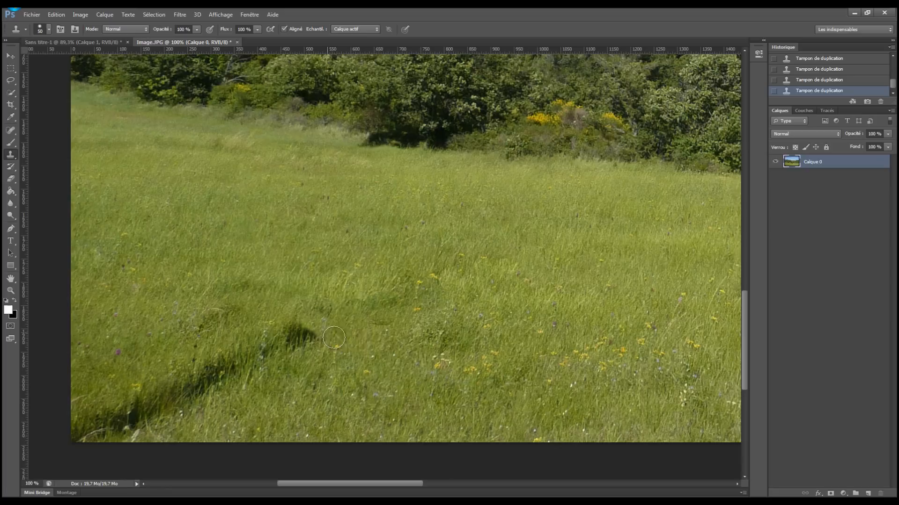
# Step: Set the 50 px brush's hardness to 50% and touch up the cloned grass where the track's upper-right part was
pyautogui.click(284, 237)
pyautogui.rightClick(287, 231)
pyautogui.doubleClick(376, 264)
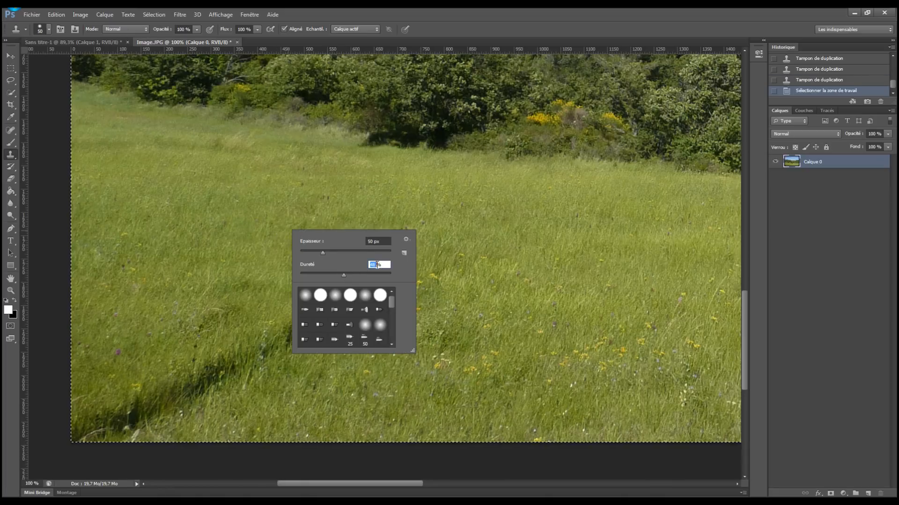
pyautogui.write('50')
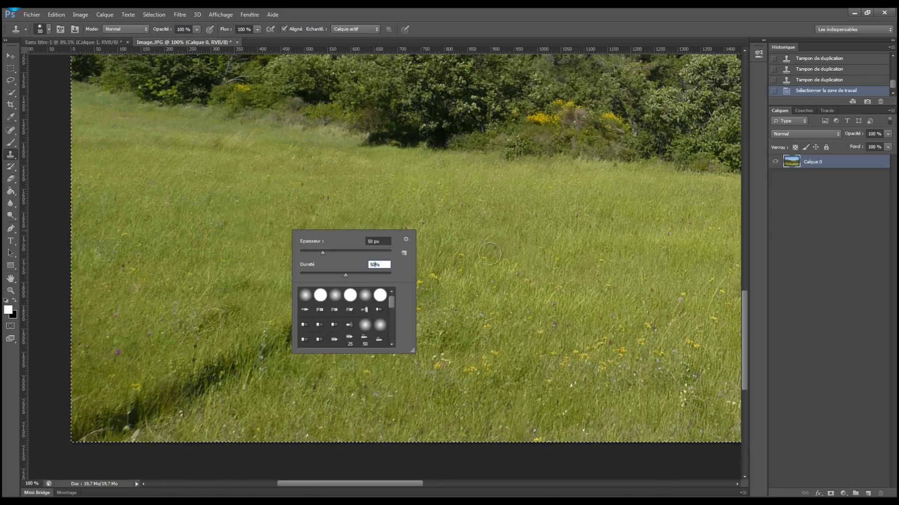
pyautogui.click(323, 389)
pyautogui.click(295, 337)
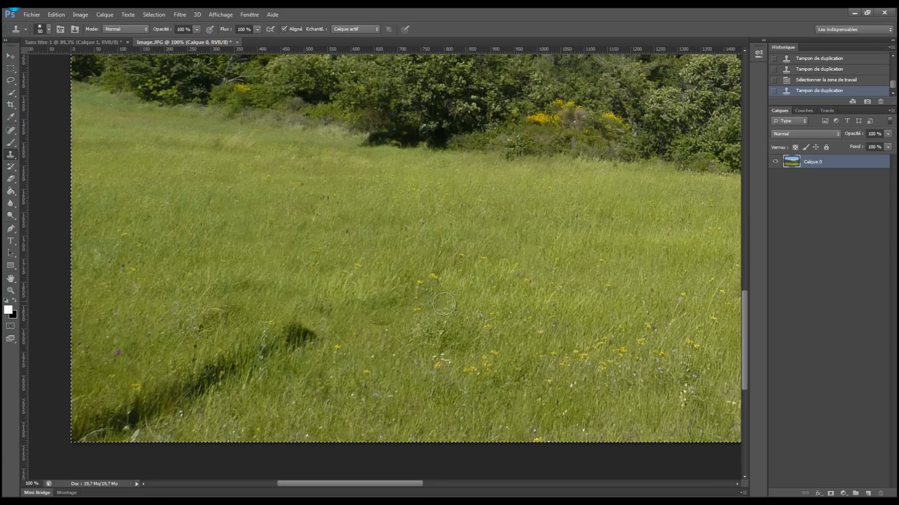
pyautogui.press('alt')
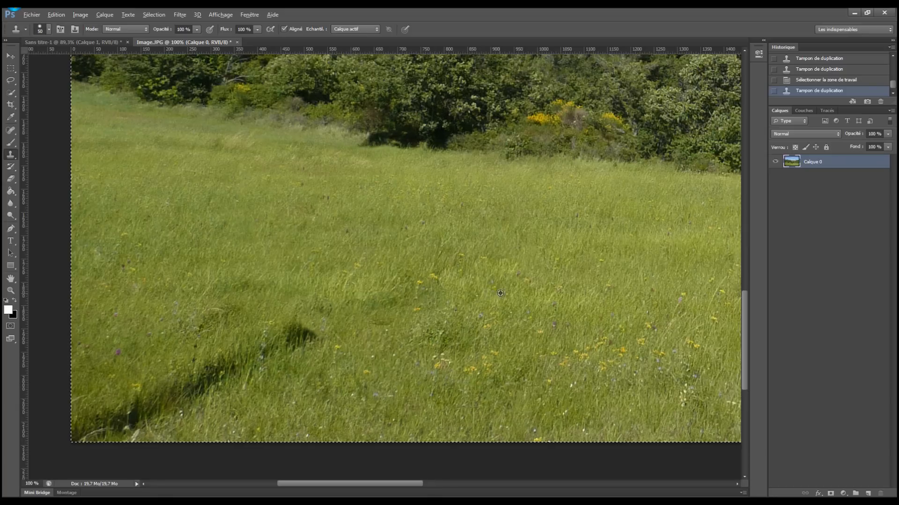
pyautogui.moveTo(459, 276)
pyautogui.mouseDown()
pyautogui.moveTo(426, 291)
pyautogui.moveTo(421, 309)
pyautogui.mouseUp()
# Step: Clone grass from several sampled spots over the dense dark tuft and the middle section of the track
pyautogui.press('alt')
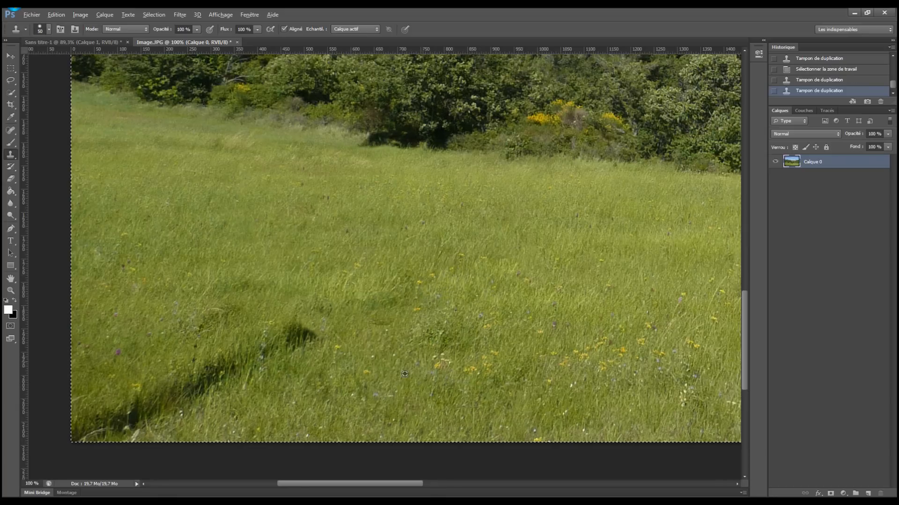
pyautogui.moveTo(375, 348)
pyautogui.mouseDown()
pyautogui.moveTo(384, 306)
pyautogui.moveTo(355, 300)
pyautogui.moveTo(328, 314)
pyautogui.moveTo(314, 358)
pyautogui.moveTo(323, 341)
pyautogui.moveTo(293, 323)
pyautogui.moveTo(281, 363)
pyautogui.moveTo(239, 376)
pyautogui.mouseUp()
pyautogui.press('alt')
pyautogui.keyDown('alt'); pyautogui.click(286, 267); pyautogui.keyUp('alt')
pyautogui.press('alt')
pyautogui.keyDown('alt'); pyautogui.click(314, 409); pyautogui.keyUp('alt')
pyautogui.press('alt')
pyautogui.press('alt')
pyautogui.press('alt')
pyautogui.press('alt')
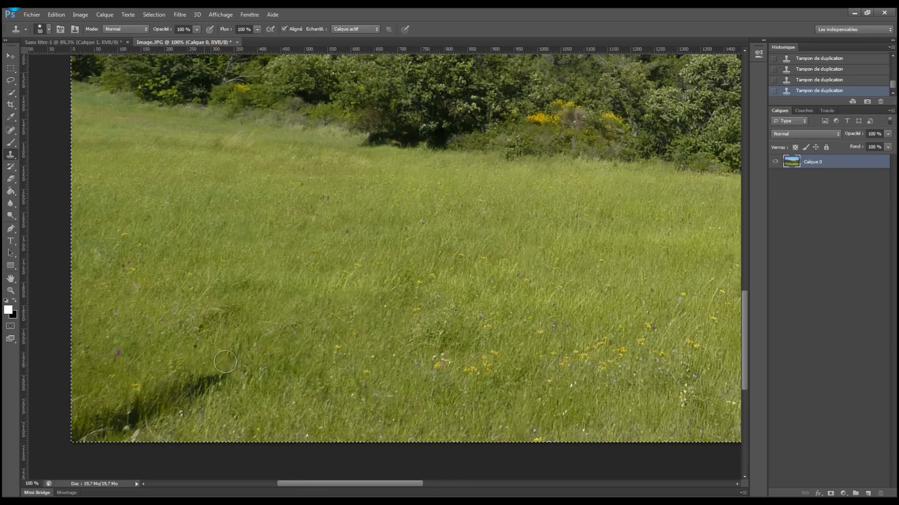
# Step: Clone grass with the purple flower and nearby clean grass over the track's lower section, short of the photo's corner
pyautogui.press('alt')
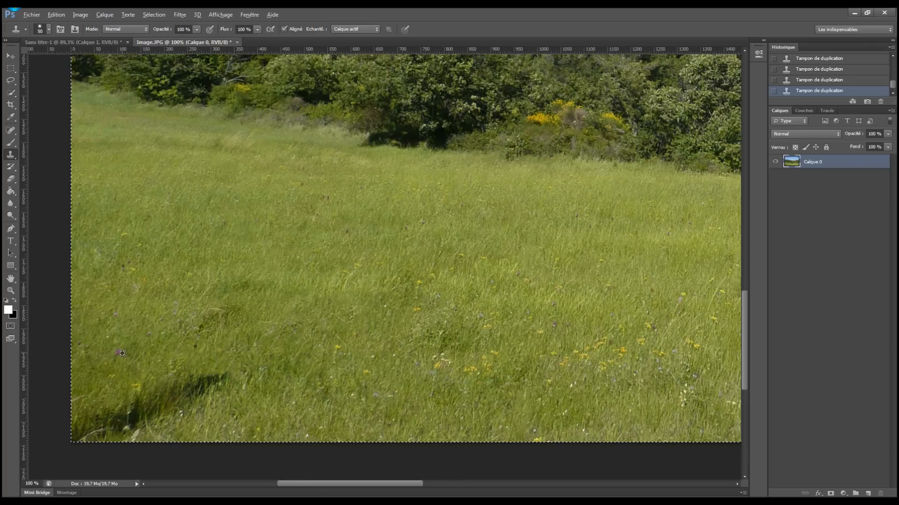
pyautogui.keyDown('alt'); pyautogui.click(121, 353); pyautogui.keyUp('alt')
pyautogui.moveTo(221, 378)
pyautogui.mouseDown()
pyautogui.moveTo(230, 375)
pyautogui.moveTo(199, 388)
pyautogui.mouseUp()
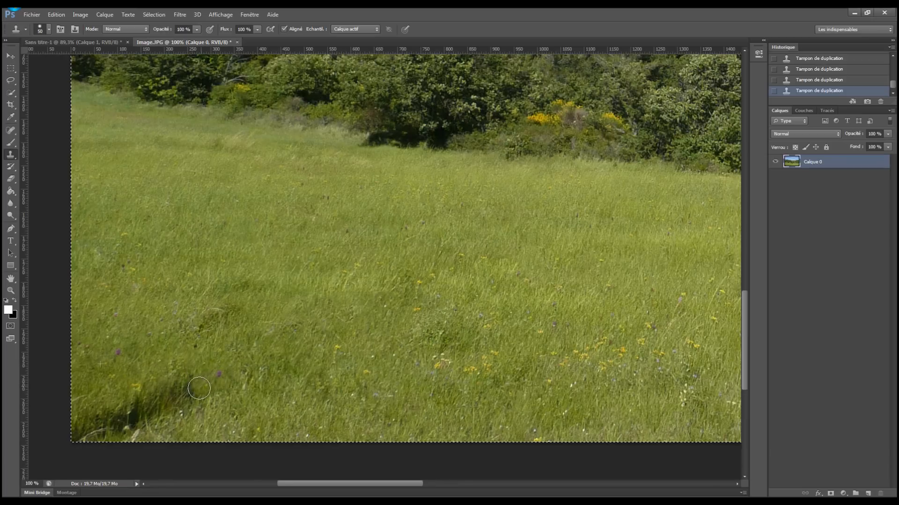
pyautogui.press('alt')
pyautogui.scroll(-2, 253, 337)
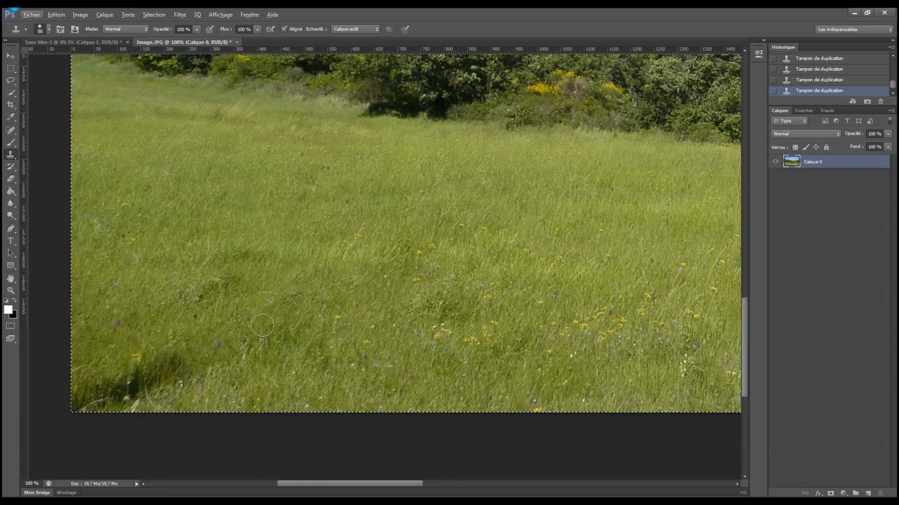
pyautogui.scroll(-2, 263, 326)
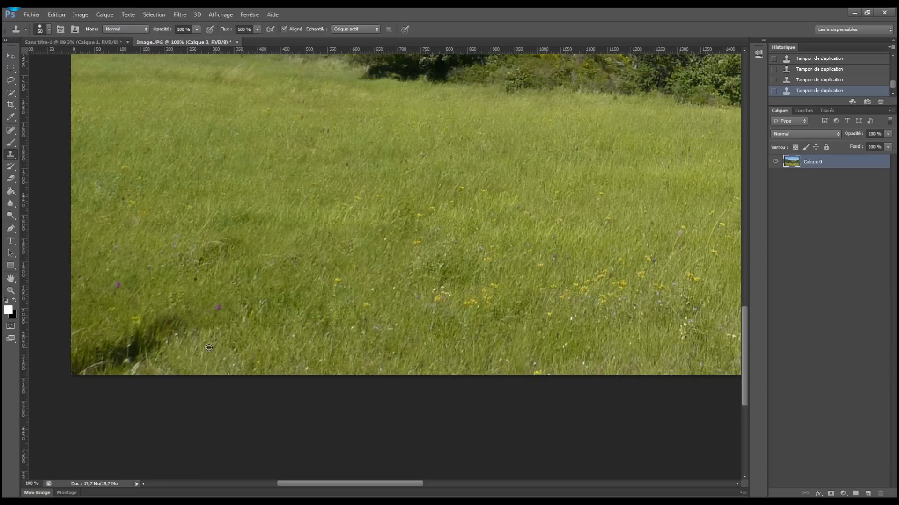
pyautogui.moveTo(189, 327)
pyautogui.mouseDown()
pyautogui.moveTo(147, 334)
pyautogui.moveTo(149, 358)
pyautogui.moveTo(185, 358)
pyautogui.moveTo(153, 347)
pyautogui.mouseUp()
# Step: Deselect the canvas and clone clean grass over the remaining dark track in the photo's lower-left corner
pyautogui.hotkey('ctrl', 'd')
pyautogui.keyDown('alt'); pyautogui.click(91, 324); pyautogui.keyUp('alt')
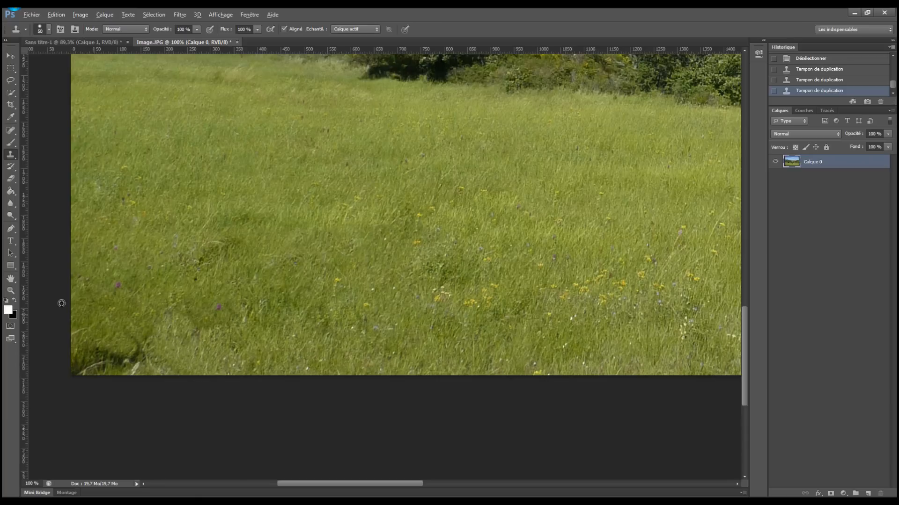
pyautogui.keyDown('alt'); pyautogui.click(106, 319); pyautogui.keyUp('alt')
pyautogui.moveTo(90, 349)
pyautogui.mouseDown()
pyautogui.moveTo(75, 371)
pyautogui.moveTo(86, 353)
pyautogui.moveTo(99, 366)
pyautogui.mouseUp()
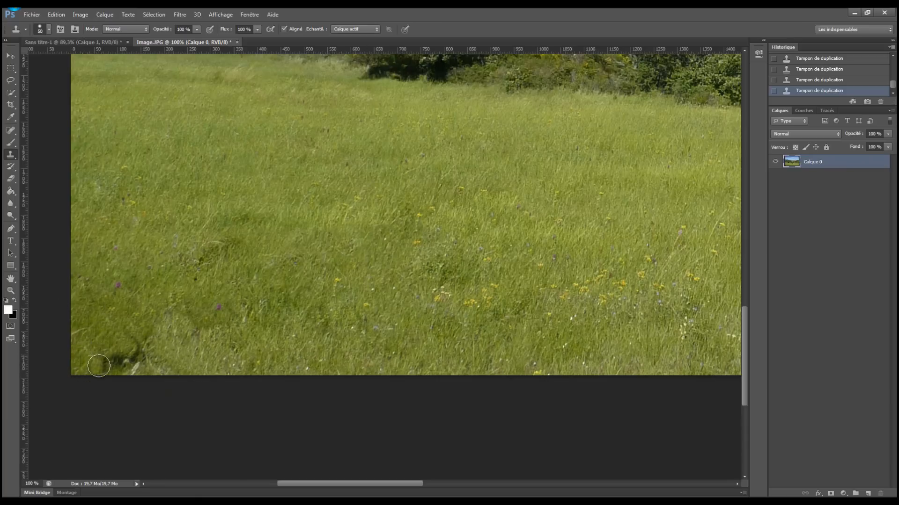
pyautogui.moveTo(106, 330)
pyautogui.mouseDown()
pyautogui.moveTo(114, 366)
pyautogui.moveTo(148, 357)
pyautogui.moveTo(118, 375)
pyautogui.mouseUp()
pyautogui.moveTo(186, 344); pyautogui.dragTo(120, 371)
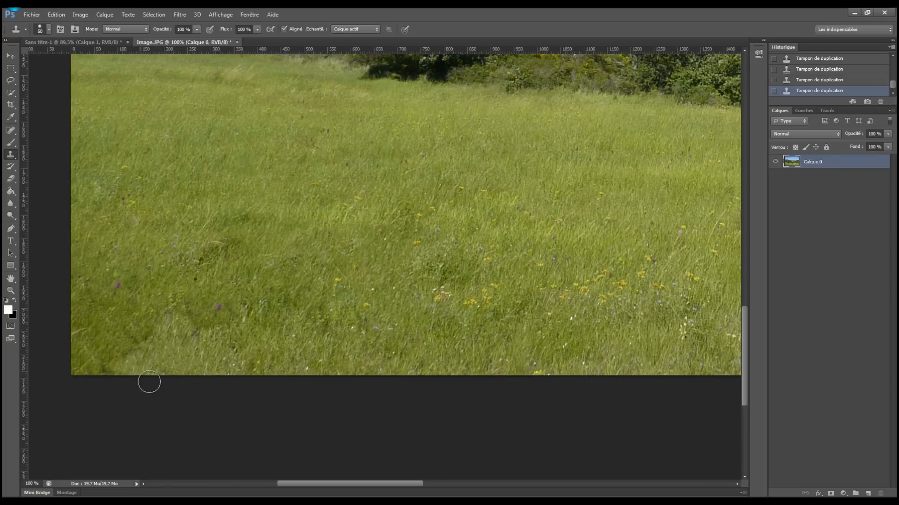
# Step: Try to clone light grass from the photo's bottom edge over the darker patch in the lower-left corner
pyautogui.keyDown('alt'); pyautogui.click(173, 376); pyautogui.keyUp('alt')
pyautogui.moveTo(132, 351); pyautogui.dragTo(101, 347)
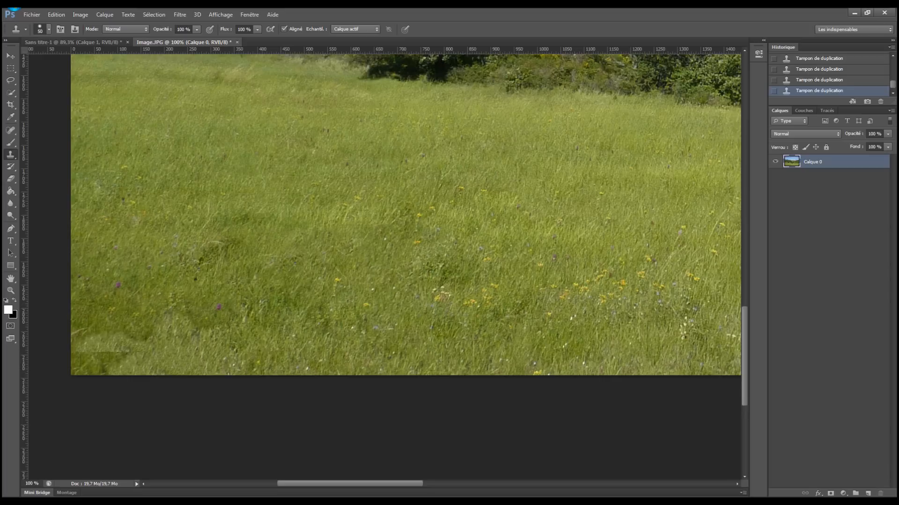
pyautogui.moveTo(136, 342); pyautogui.dragTo(87, 343)
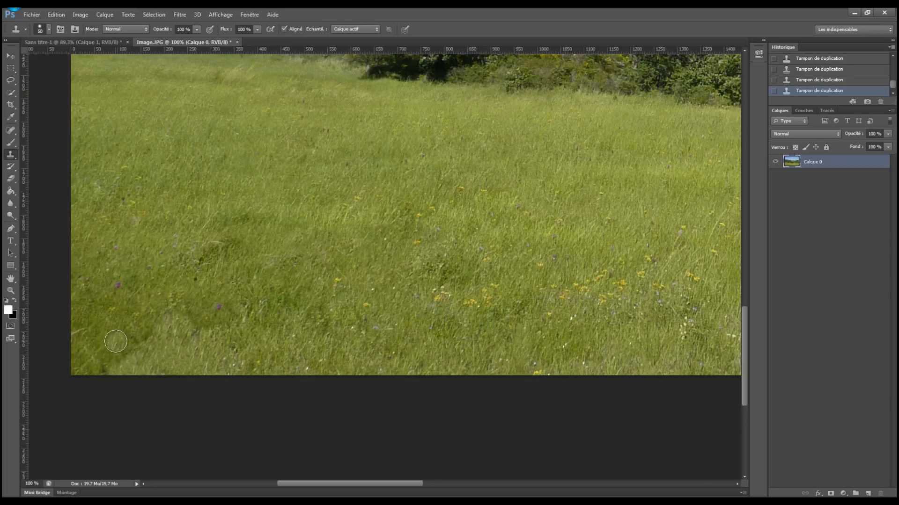
# Step: Set the brush's hardness to 25% and blend the visible clone edges beside the lower-left corner of the meadow
pyautogui.rightClick(155, 128)
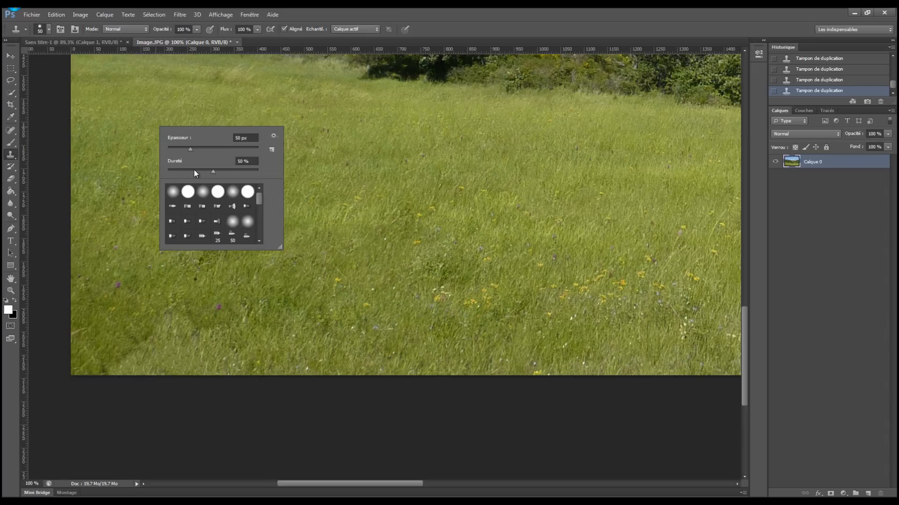
pyautogui.click(194, 169)
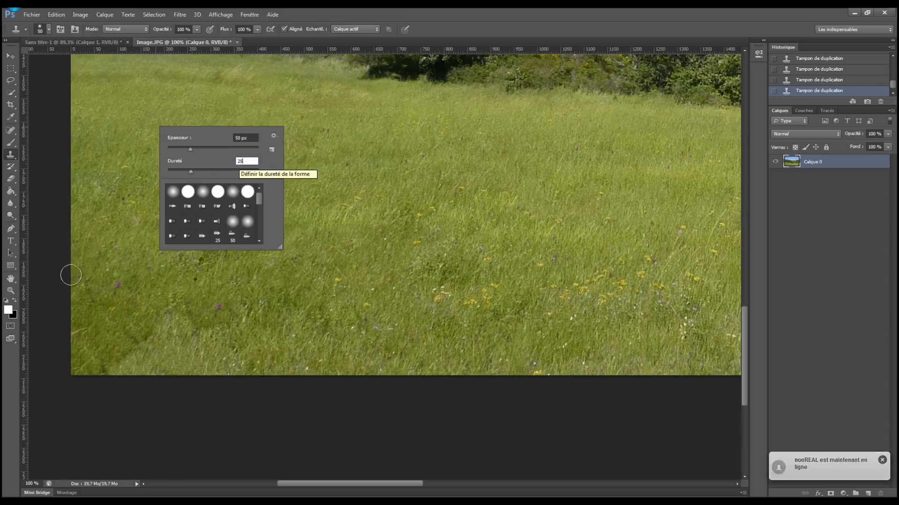
pyautogui.press('Return')
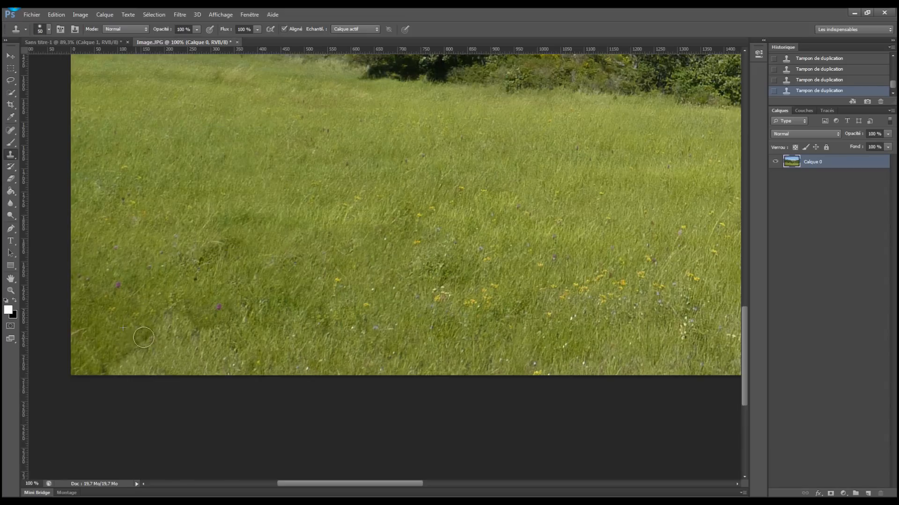
pyautogui.keyDown('alt'); pyautogui.click(109, 335); pyautogui.keyUp('alt')
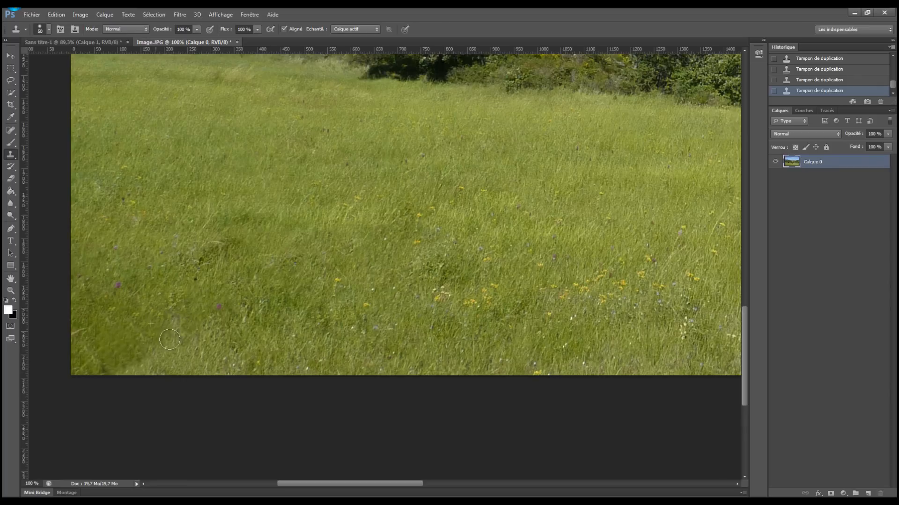
pyautogui.keyDown('alt'); pyautogui.click(272, 306); pyautogui.keyUp('alt')
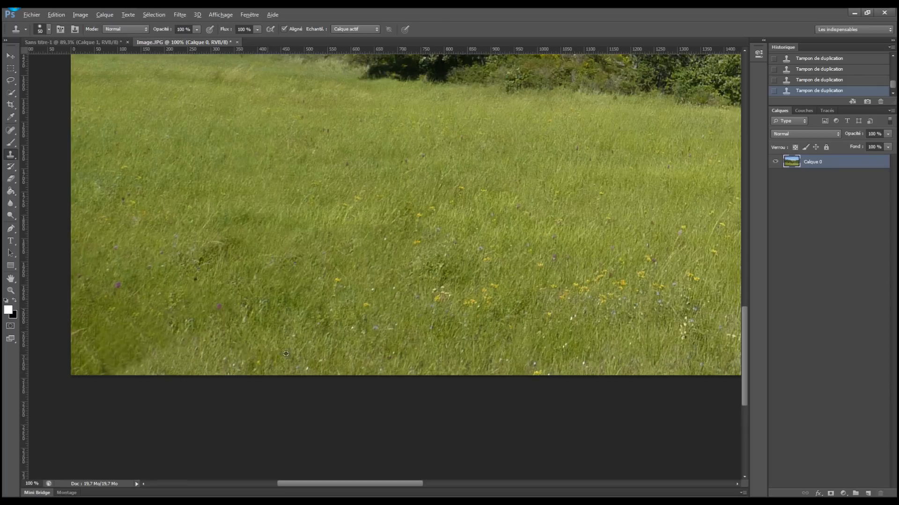
pyautogui.click(204, 335)
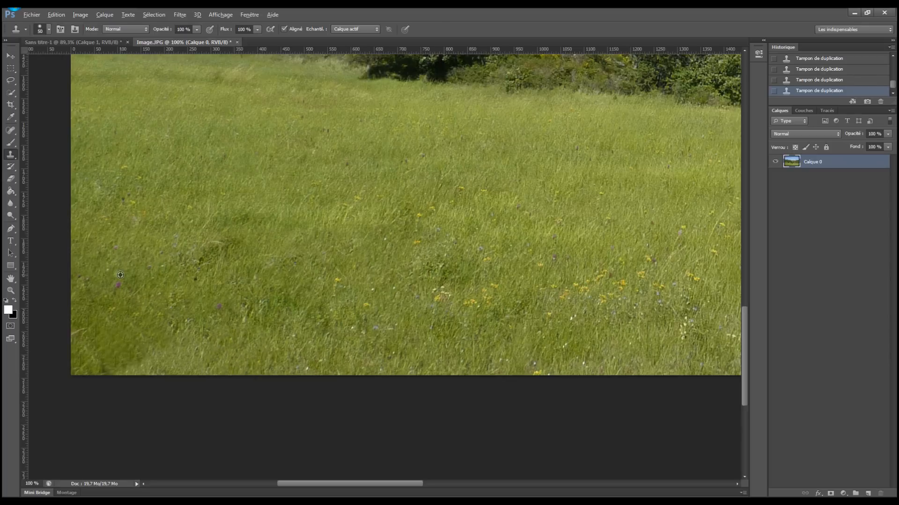
# Step: Clone grass from around the left purple flower into the lower-left corner and even out the adjoining patch
pyautogui.moveTo(93, 341)
pyautogui.mouseDown()
pyautogui.moveTo(132, 346)
pyautogui.moveTo(103, 355)
pyautogui.moveTo(124, 361)
pyautogui.mouseUp()
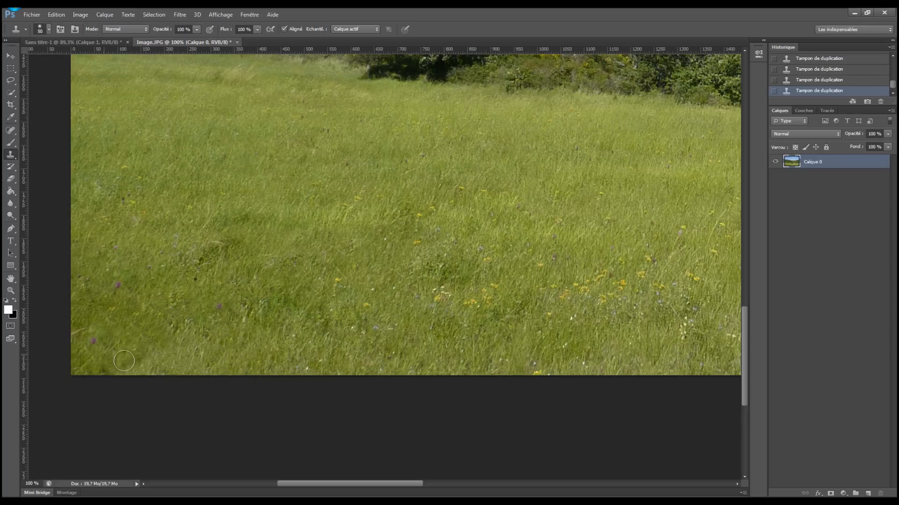
pyautogui.keyDown('alt'); pyautogui.click(108, 272); pyautogui.keyUp('alt')
pyautogui.moveTo(162, 285); pyautogui.dragTo(150, 338)
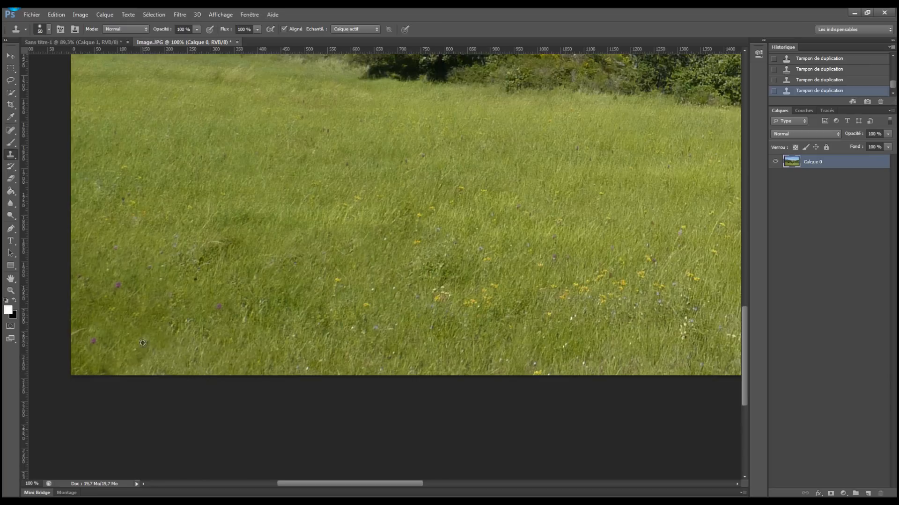
pyautogui.moveTo(143, 343)
pyautogui.mouseDown()
pyautogui.moveTo(166, 357)
pyautogui.moveTo(162, 349)
pyautogui.moveTo(176, 351)
pyautogui.moveTo(151, 348)
pyautogui.mouseUp()
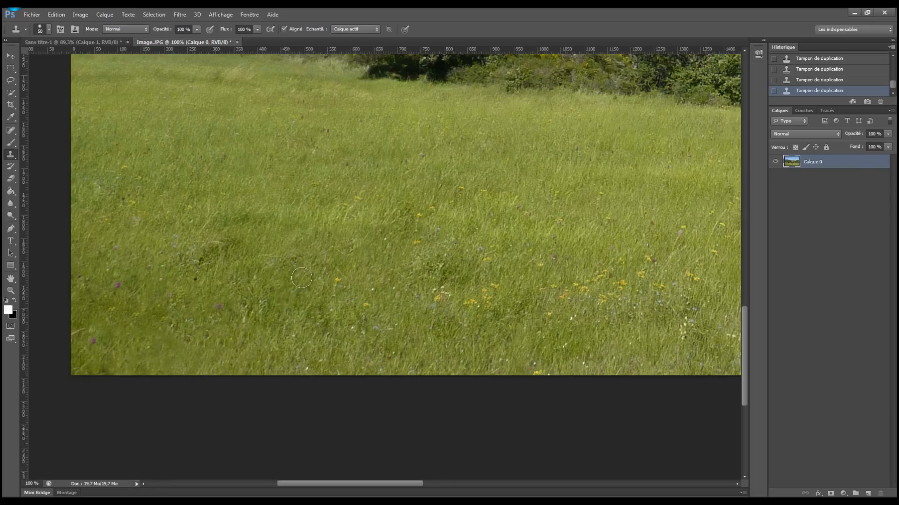
# Step: Fit the whole photo in view and compare the original image state with the last clone stroke in the history
pyautogui.press('z')
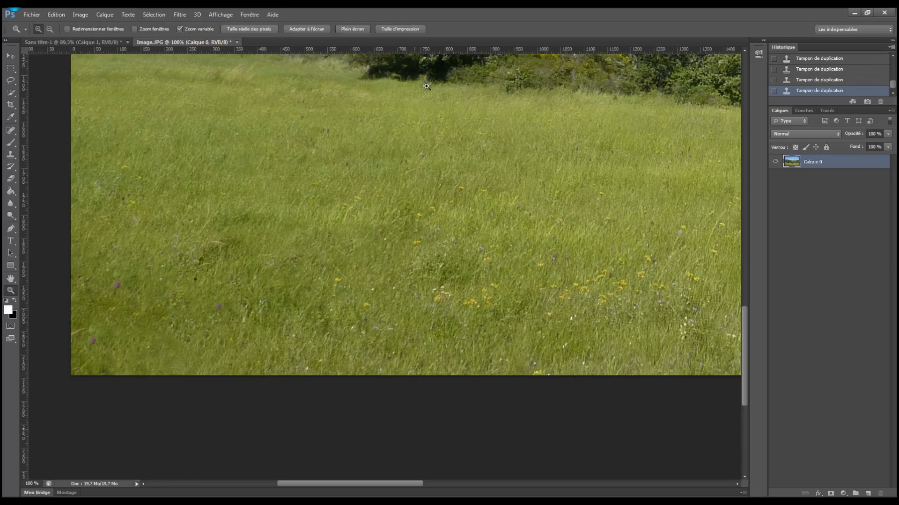
pyautogui.click(299, 30)
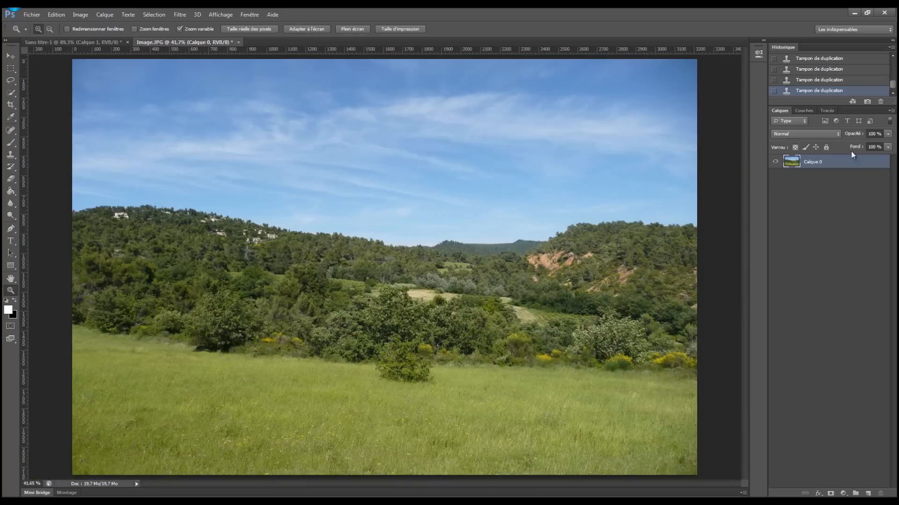
pyautogui.scroll(5, 824, 85)
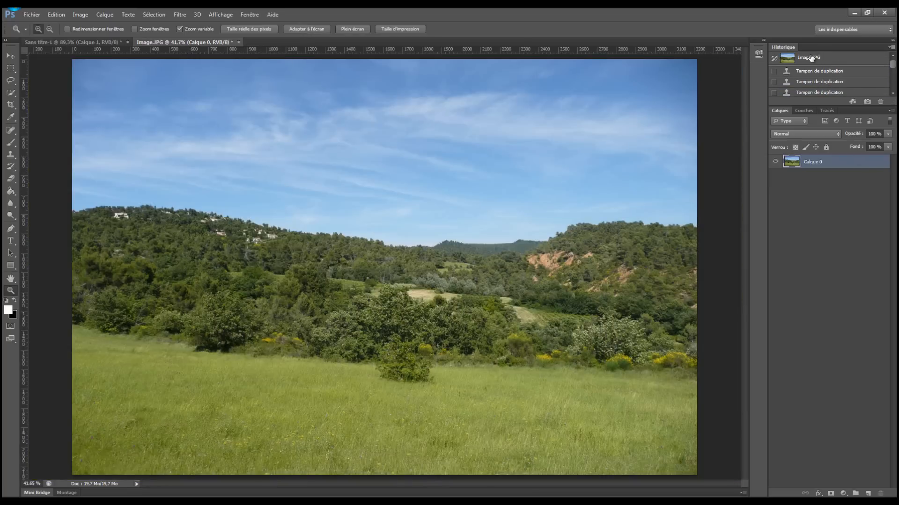
pyautogui.click(811, 58)
pyautogui.scroll(-3, 842, 74)
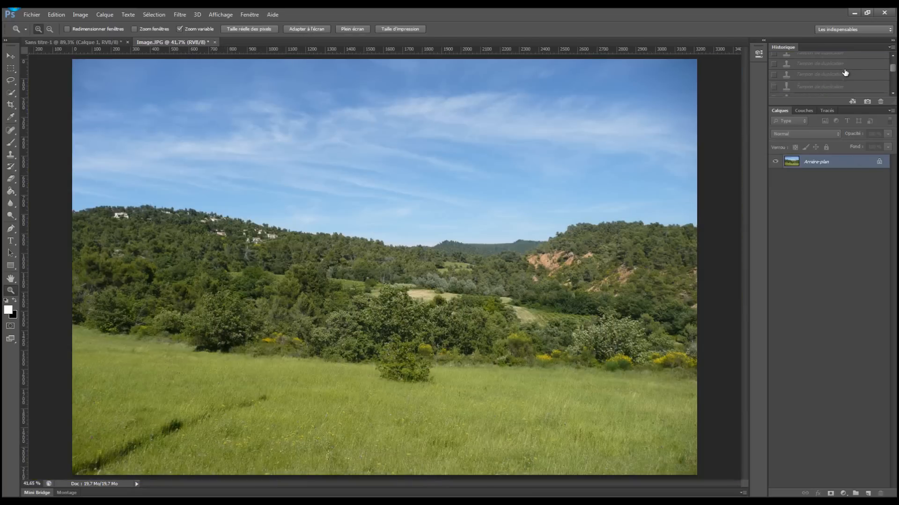
pyautogui.click(813, 91)
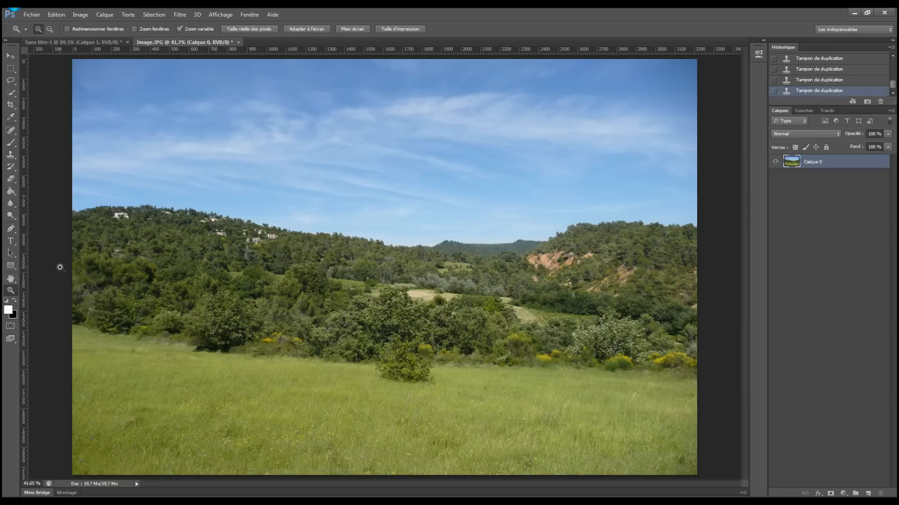
# Step: Inspect the retouched meadow at 200% along the former track down to the lower-left corner
pyautogui.moveTo(47, 309); pyautogui.dragTo(307, 473)
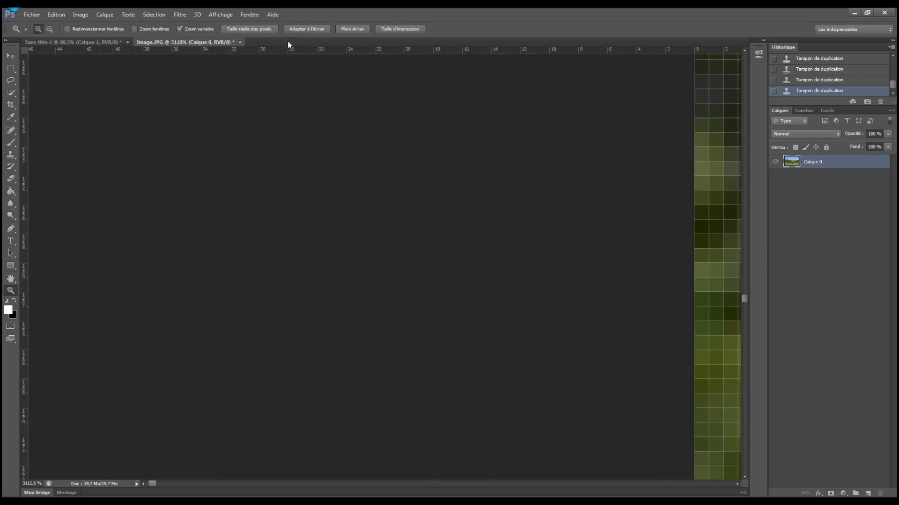
pyautogui.click(307, 29)
pyautogui.moveTo(170, 441); pyautogui.dragTo(174, 412)
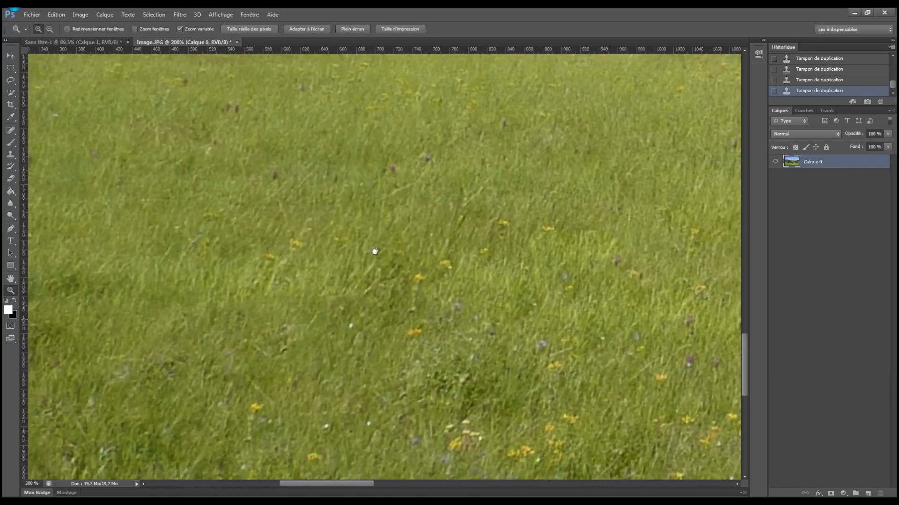
pyautogui.moveTo(373, 249); pyautogui.dragTo(497, 175)
pyautogui.moveTo(395, 192); pyautogui.dragTo(362, 166)
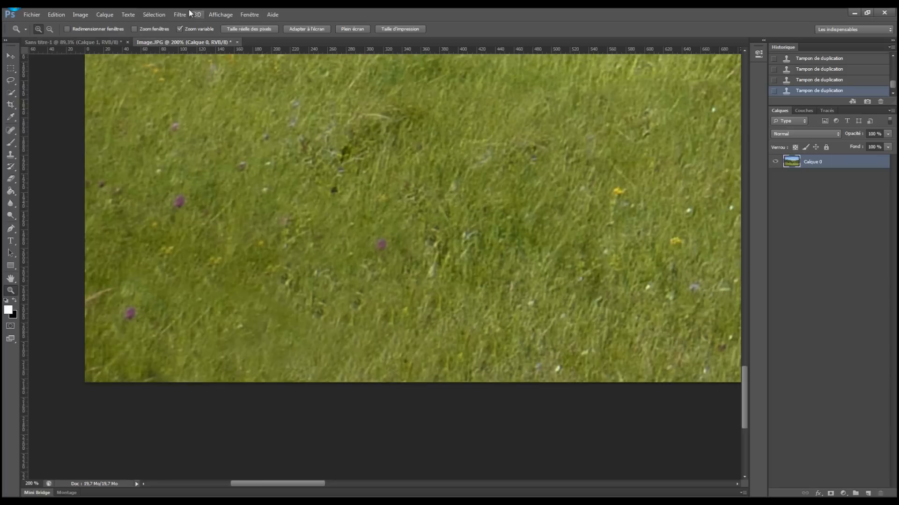
pyautogui.click(326, 152)
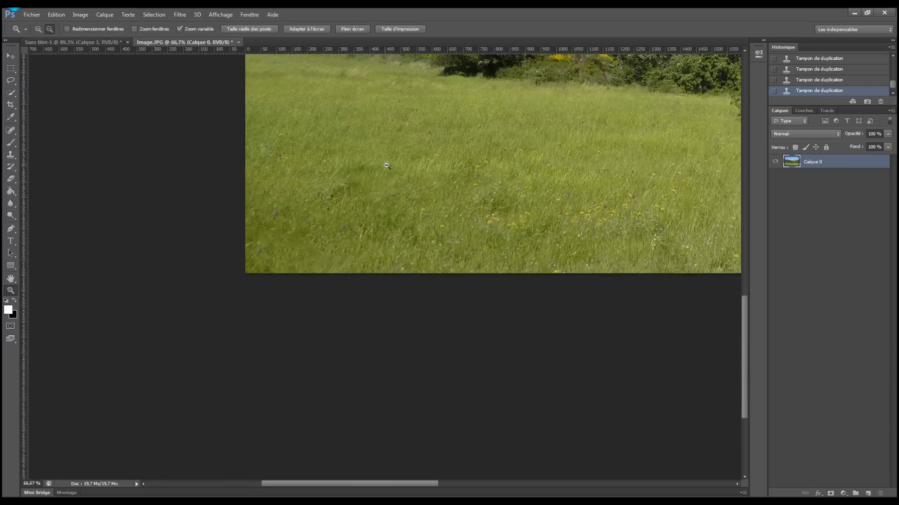
# Step: Compare the meadow at 66.7% with the original image state, and return to the last clone stroke
pyautogui.scroll(3, 819, 71)
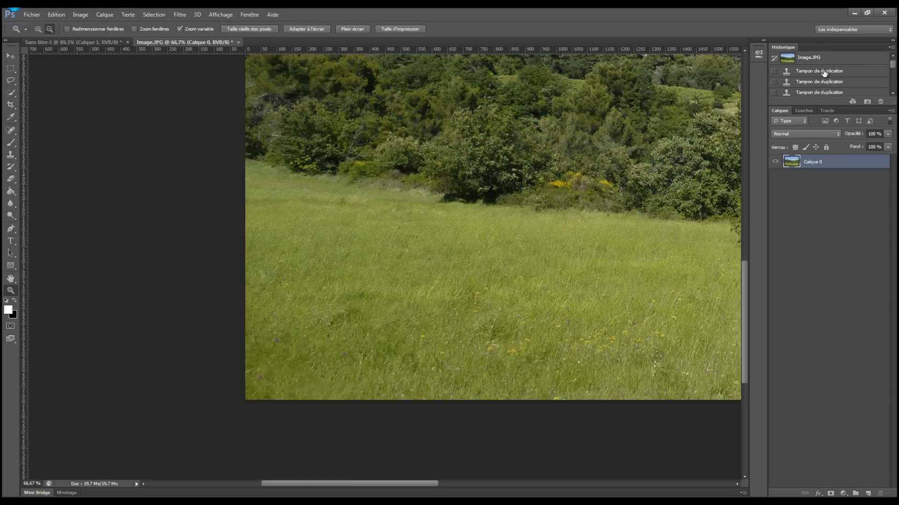
pyautogui.click(827, 60)
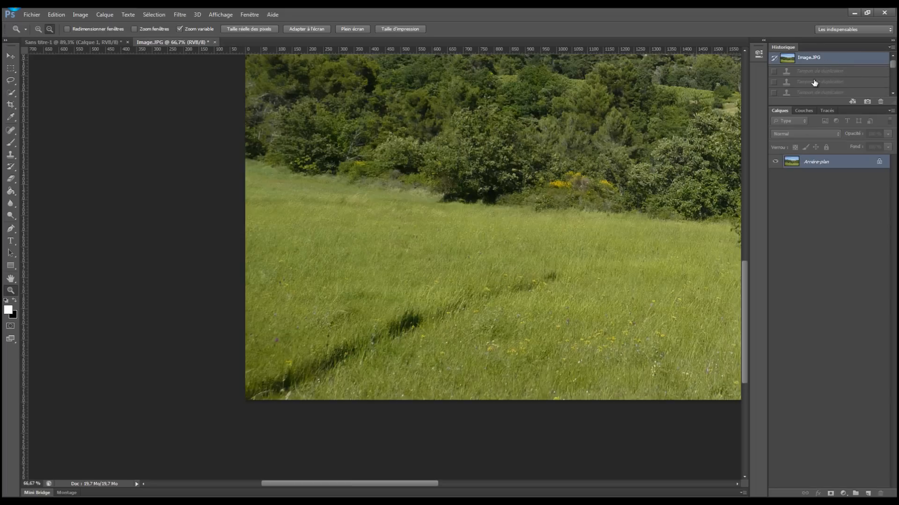
pyautogui.scroll(-3, 815, 83)
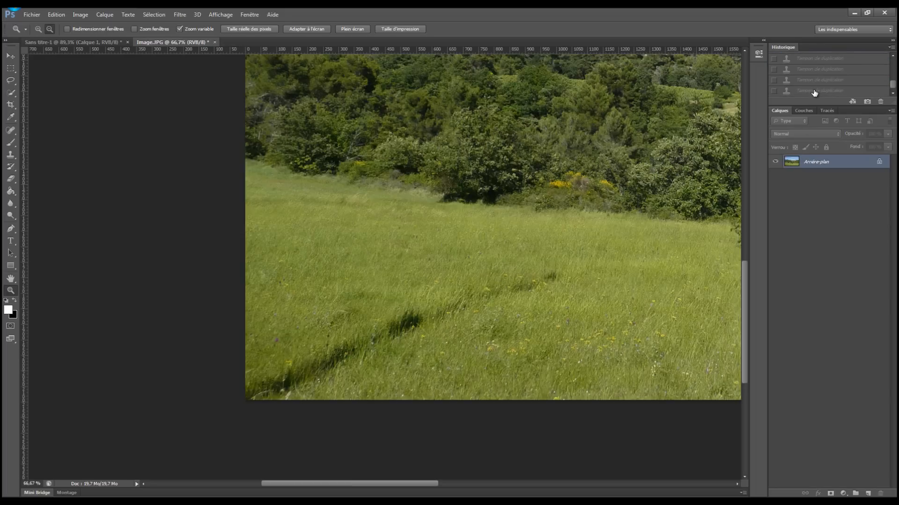
pyautogui.click(815, 92)
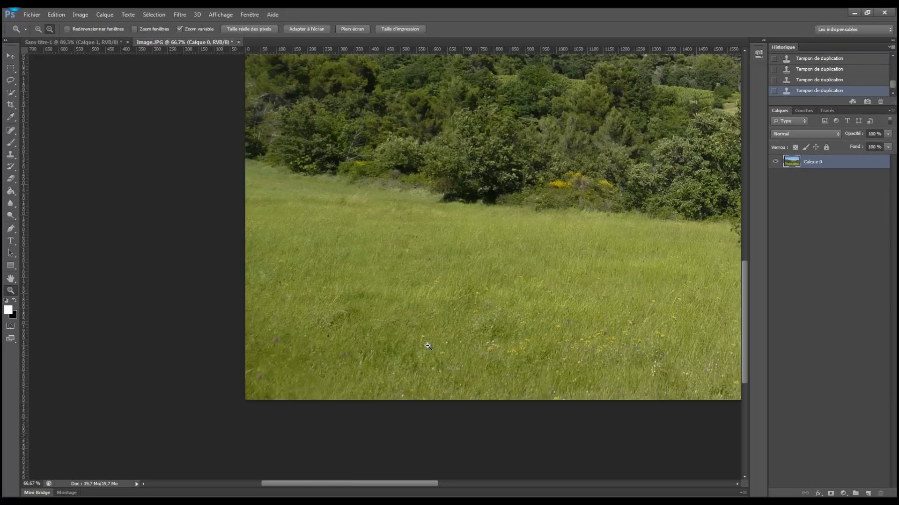
# Step: Fit the whole retouched photo in view and switch to the Move tool
pyautogui.click(316, 29)
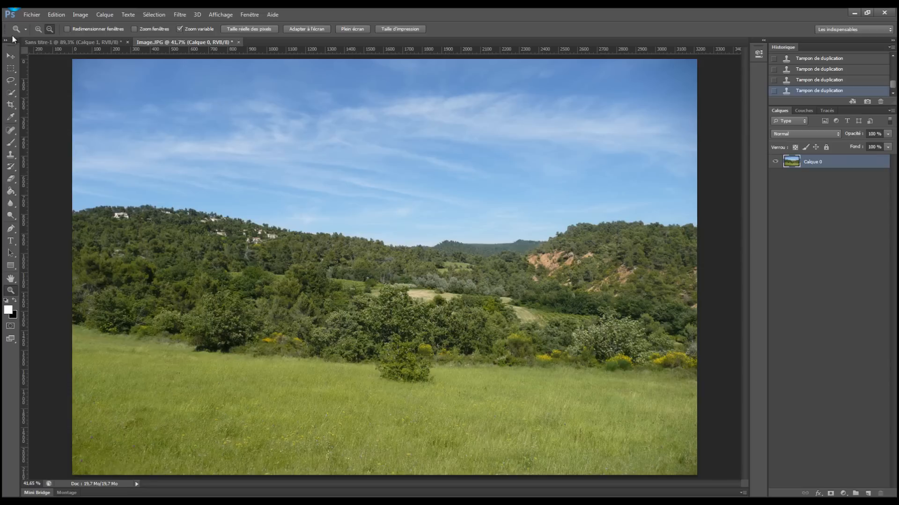
pyautogui.click(9, 56)
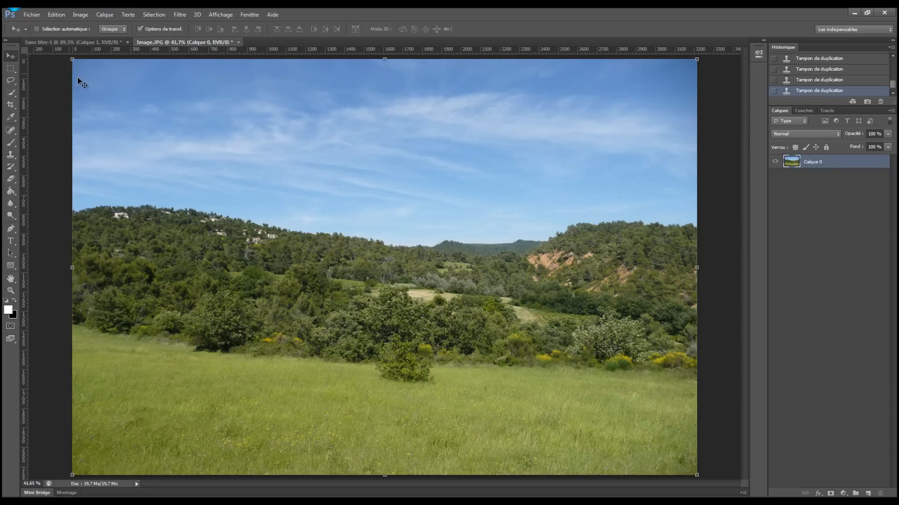